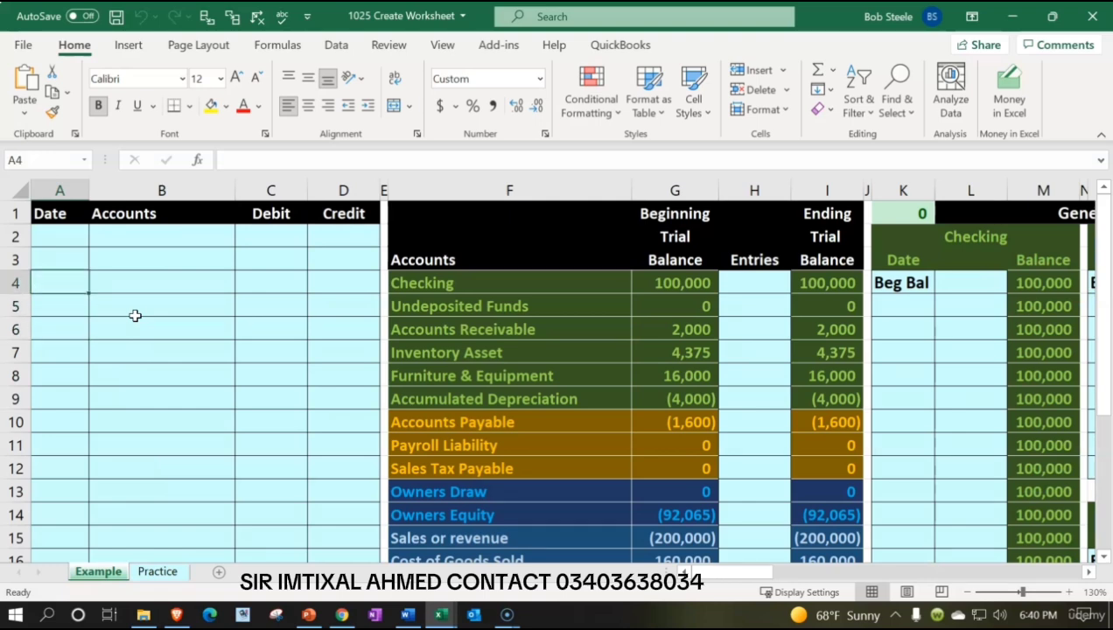
# Step: Examine the journal entry columns and the trial balance on the Example sheet
pyautogui.press('Right')
pyautogui.press('Right')
pyautogui.press('Right')
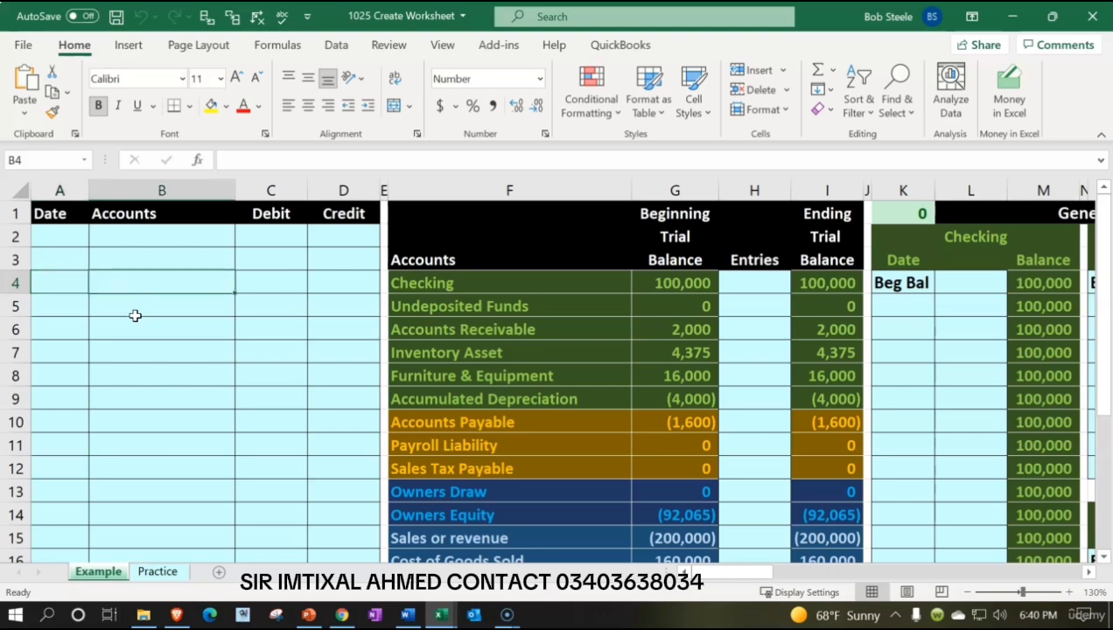
pyautogui.press('Right')
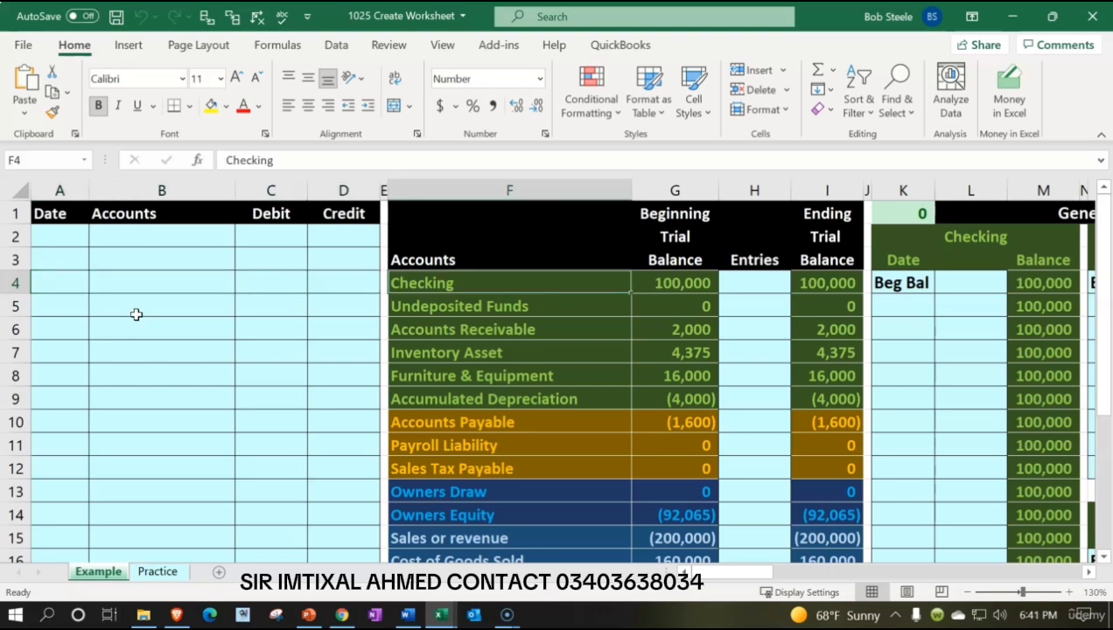
pyautogui.press('Right')
pyautogui.press('Right')
pyautogui.press('Right')
pyautogui.press('Right')
pyautogui.press('Right')
pyautogui.press('Right')
pyautogui.press('Right')
pyautogui.press('Right')
pyautogui.press('Right')
pyautogui.press('Right')
pyautogui.press('Right')
pyautogui.press('Right')
pyautogui.press('Right')
pyautogui.press('Right')
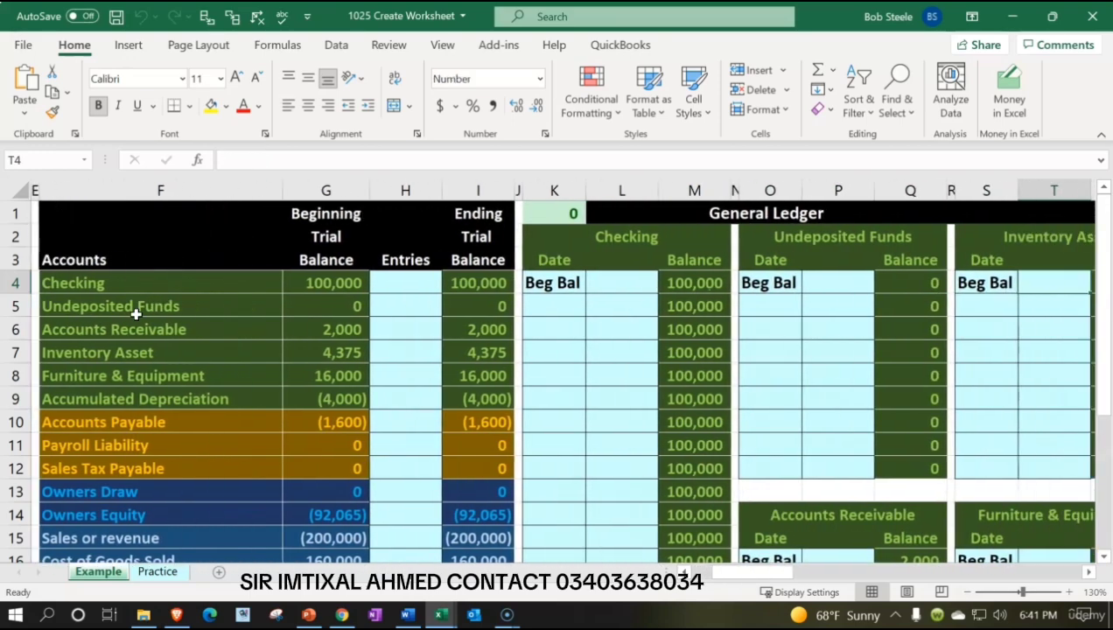
# Step: Look through the general ledger accounts on the Example sheet, from the asset accounts to the expense accounts
pyautogui.press('Right')
pyautogui.press('Right')
pyautogui.press('Right')
pyautogui.press('Right')
pyautogui.press('Right')
pyautogui.press('Right')
pyautogui.press('Right')
pyautogui.press('Right')
pyautogui.press('Right')
pyautogui.press('Right')
pyautogui.press('Right')
pyautogui.press('Right')
pyautogui.press('Right')
pyautogui.press('Right')
pyautogui.press('Right')
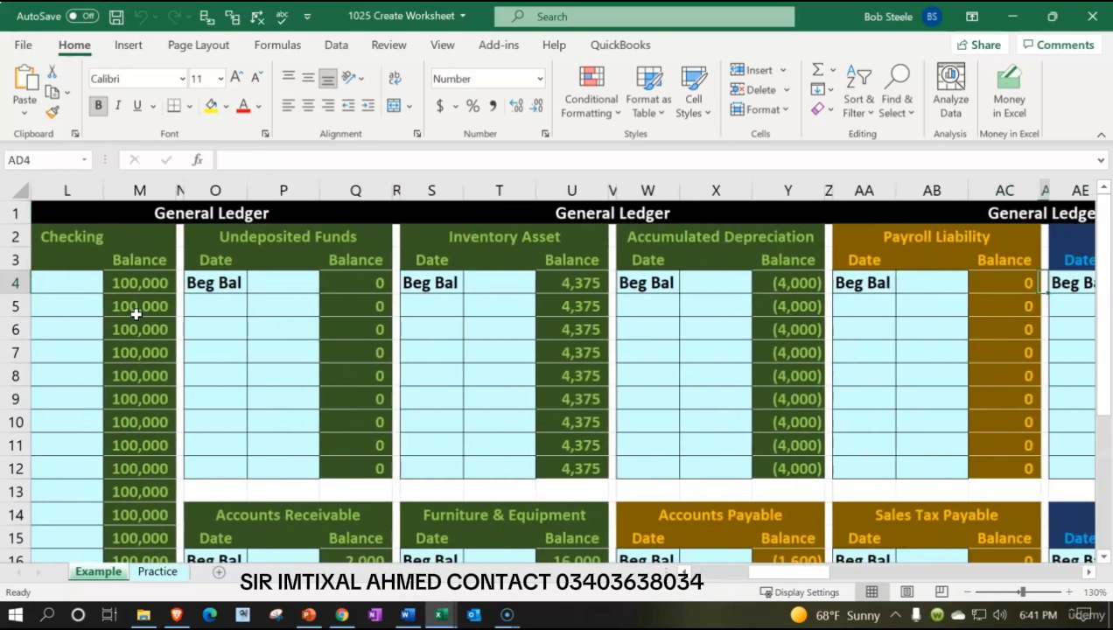
pyautogui.press('Right')
pyautogui.press('Right')
pyautogui.press('Right')
pyautogui.press('Right')
pyautogui.press('Right')
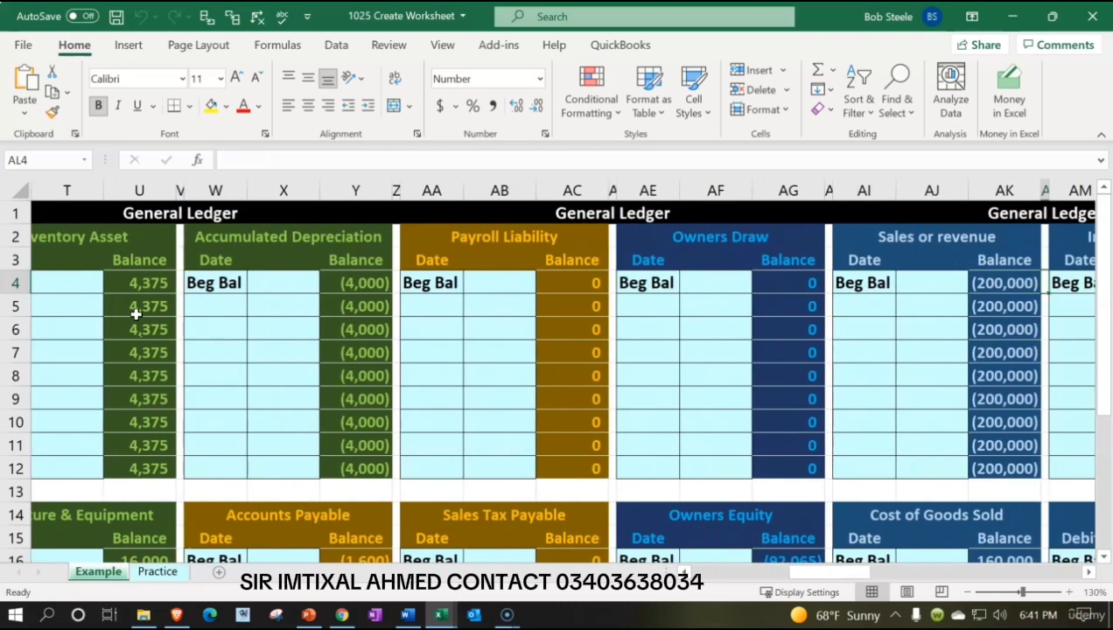
pyautogui.press('Right')
pyautogui.press('Right')
pyautogui.press('Right')
pyautogui.press('Right')
pyautogui.press('Right')
pyautogui.press('Right')
pyautogui.press('Right')
pyautogui.press('Right')
pyautogui.press('Right')
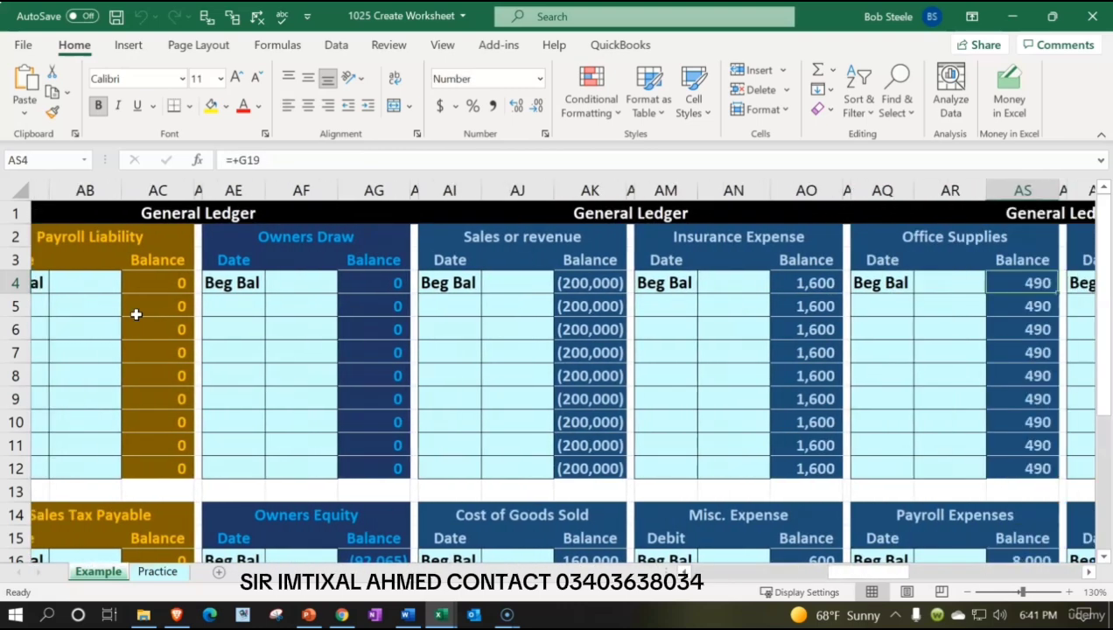
pyautogui.press('Right')
pyautogui.press('Right')
pyautogui.press('Right')
pyautogui.press('Right')
pyautogui.press('Right')
pyautogui.press('Right')
pyautogui.press('Right')
pyautogui.press('Right')
pyautogui.press('Right')
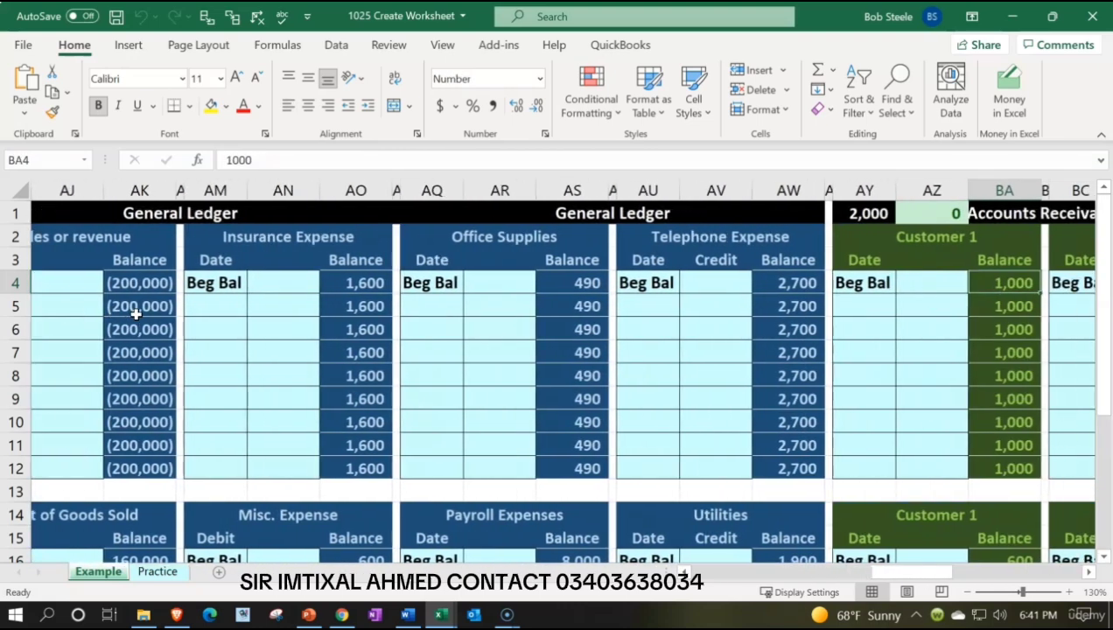
# Step: Examine the accounts receivable and accounts payable subsidiary ledgers and the start of the inventory purchases section
pyautogui.press('Right')
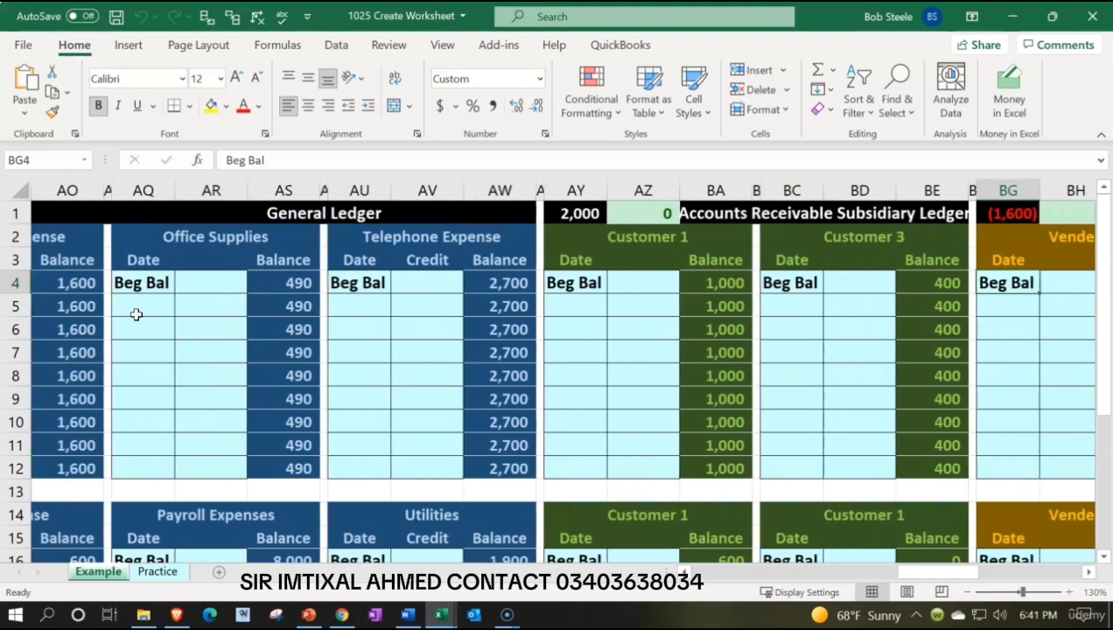
pyautogui.press('Left')
pyautogui.press('Left')
pyautogui.press('Left')
pyautogui.press('Left')
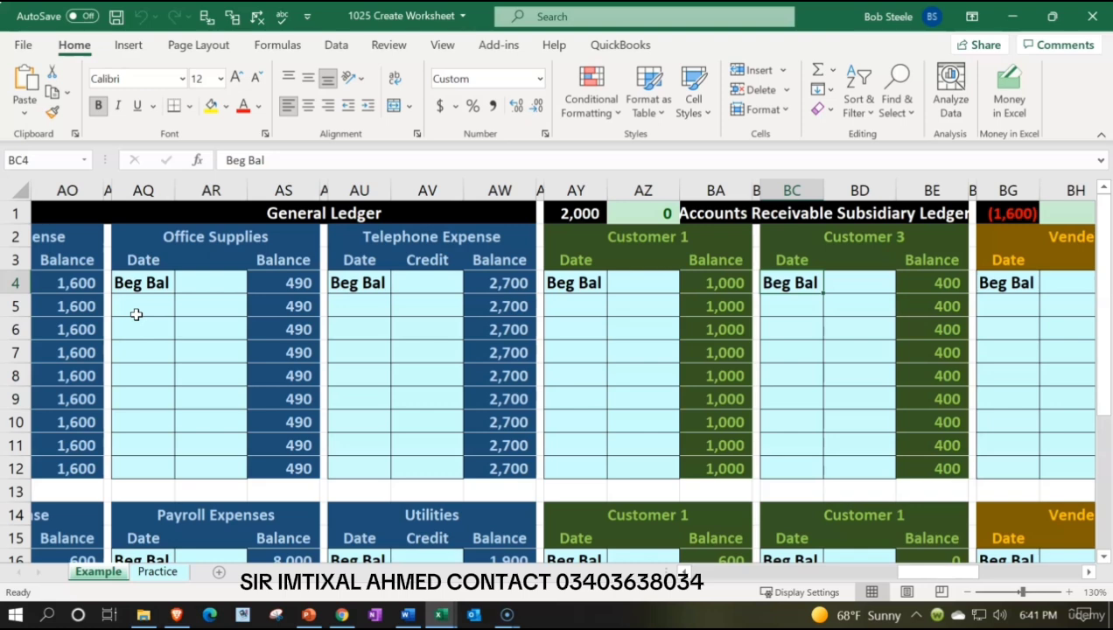
pyautogui.press('Right')
pyautogui.press('Right')
pyautogui.press('Right')
pyautogui.press('Right')
pyautogui.press('Right')
pyautogui.press('Right')
pyautogui.press('Right')
pyautogui.press('Right')
pyautogui.press('Right')
pyautogui.press('Right')
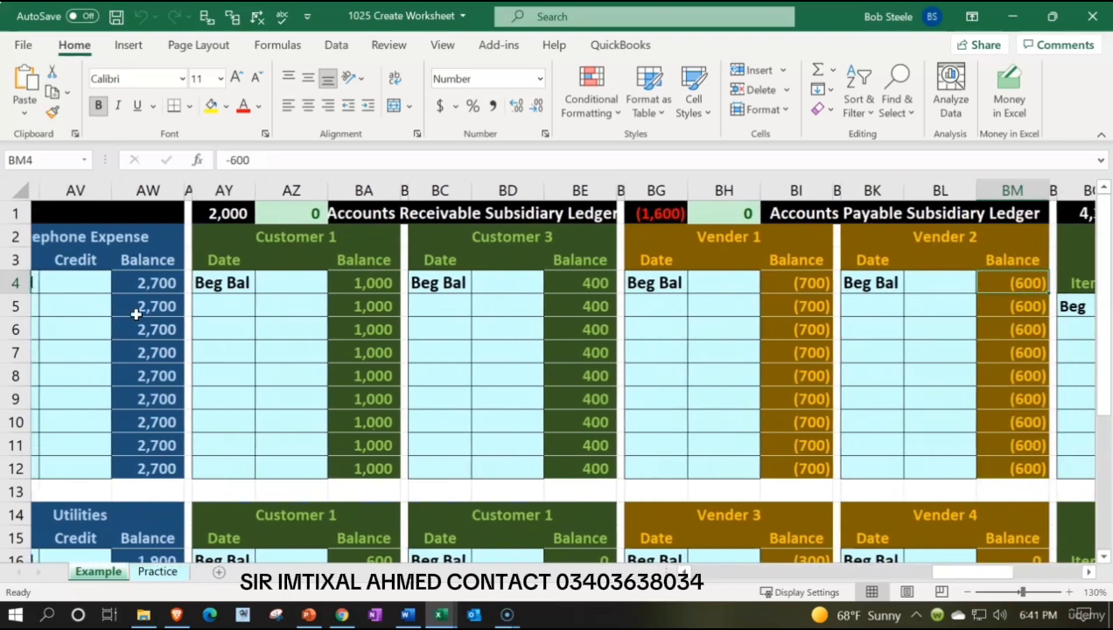
pyautogui.press('Right')
pyautogui.press('Right')
pyautogui.press('Right')
pyautogui.press('Right')
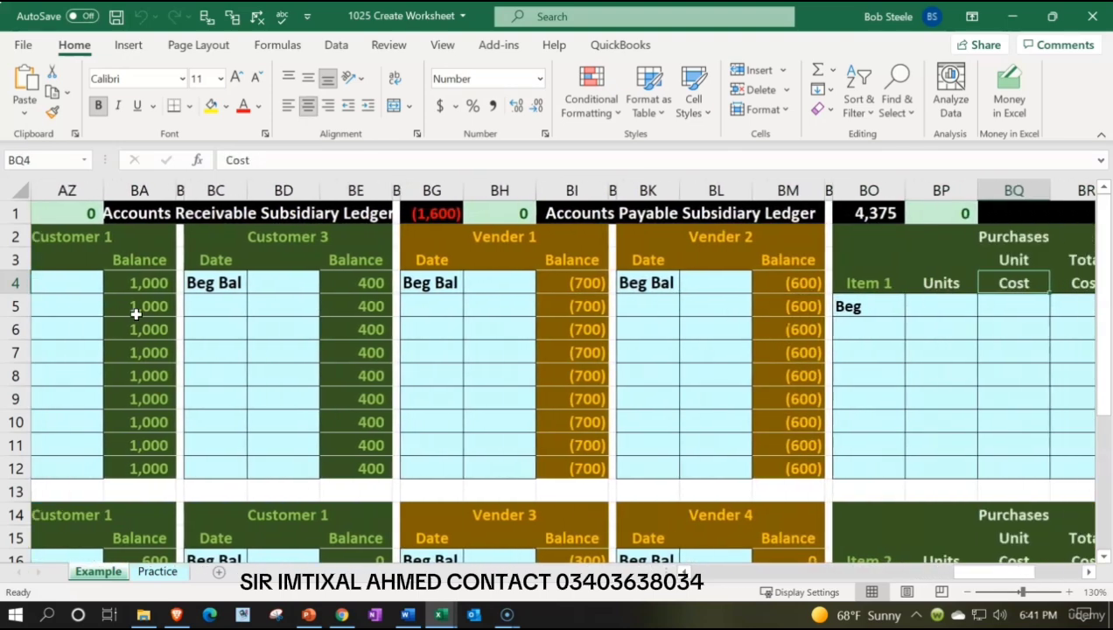
pyautogui.click(455, 240)
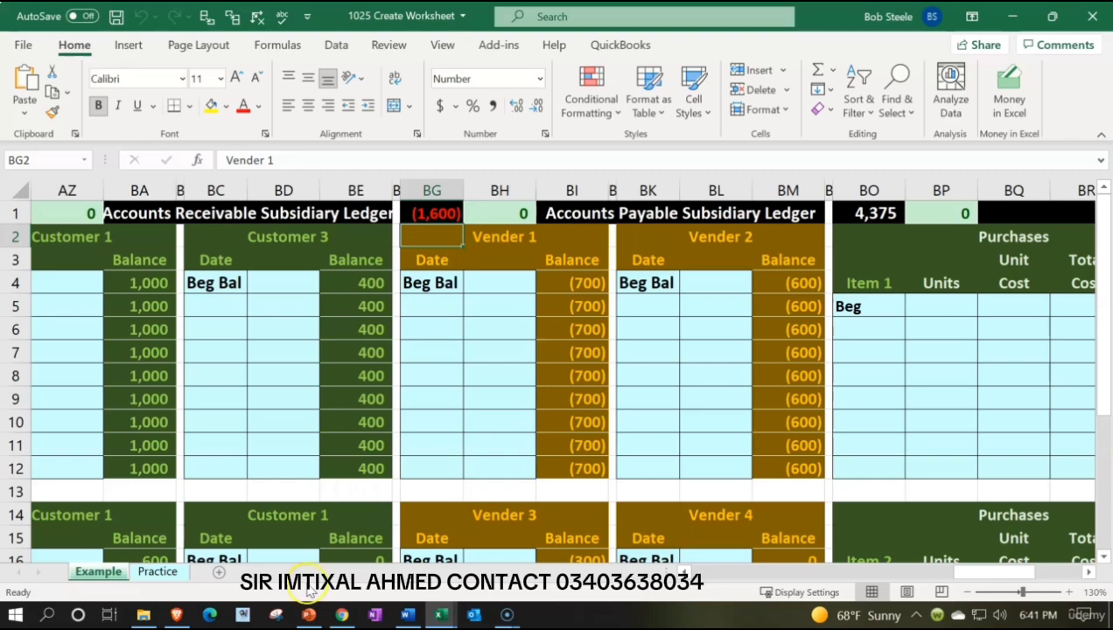
# Step: Switch to the Practice sheet and return to the first column of its journal
pyautogui.click(166, 575)
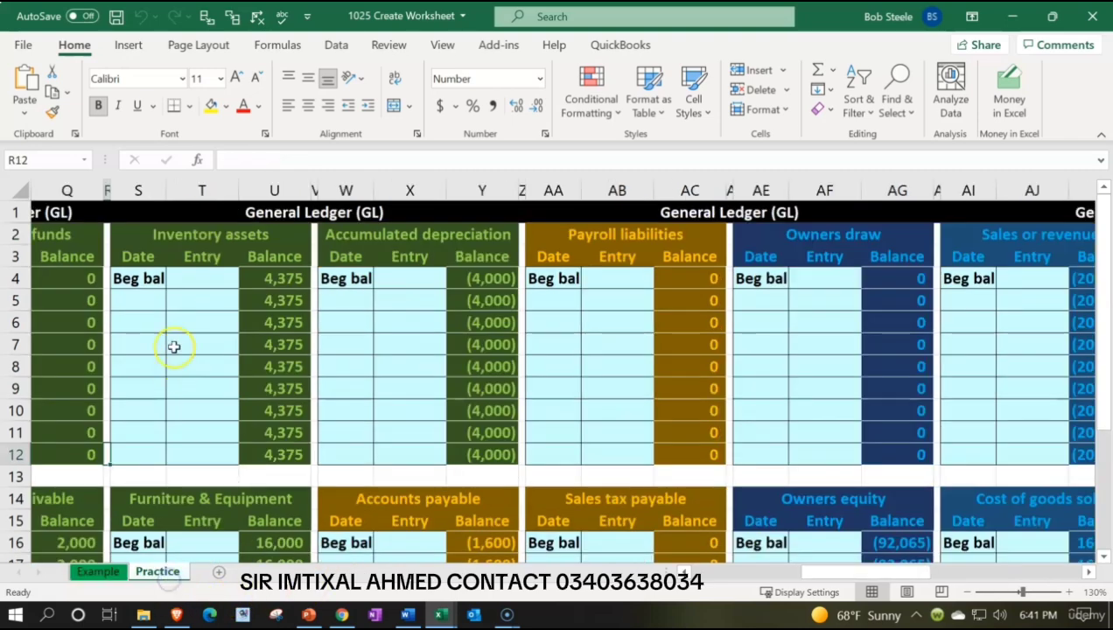
pyautogui.click(169, 308)
pyautogui.click(164, 307)
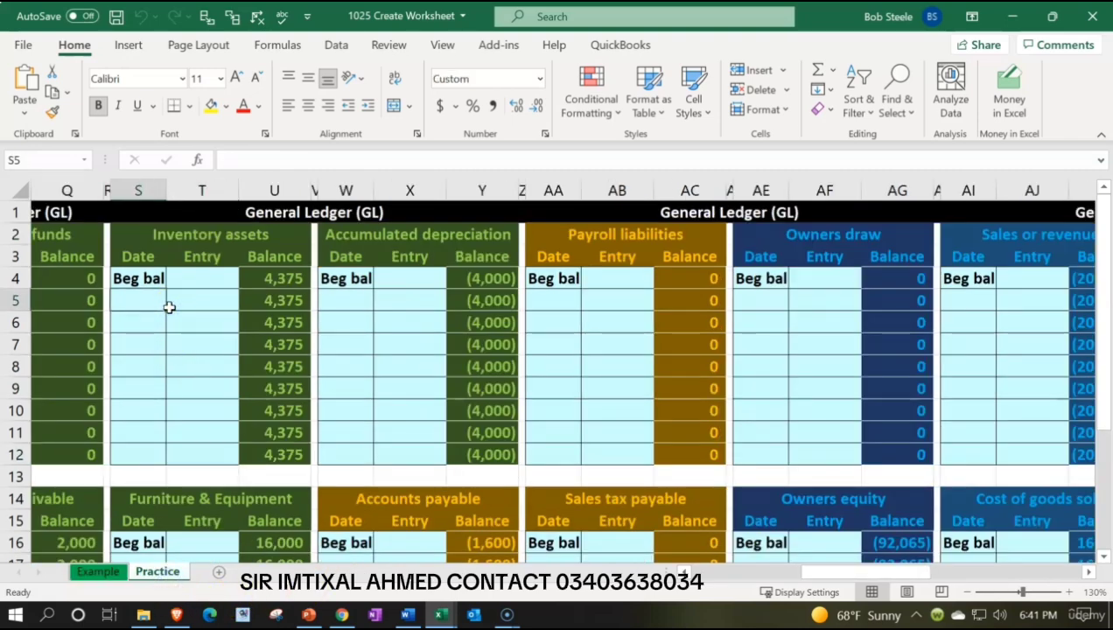
pyautogui.press('Home')
pyautogui.press('Up')
pyautogui.press('Up')
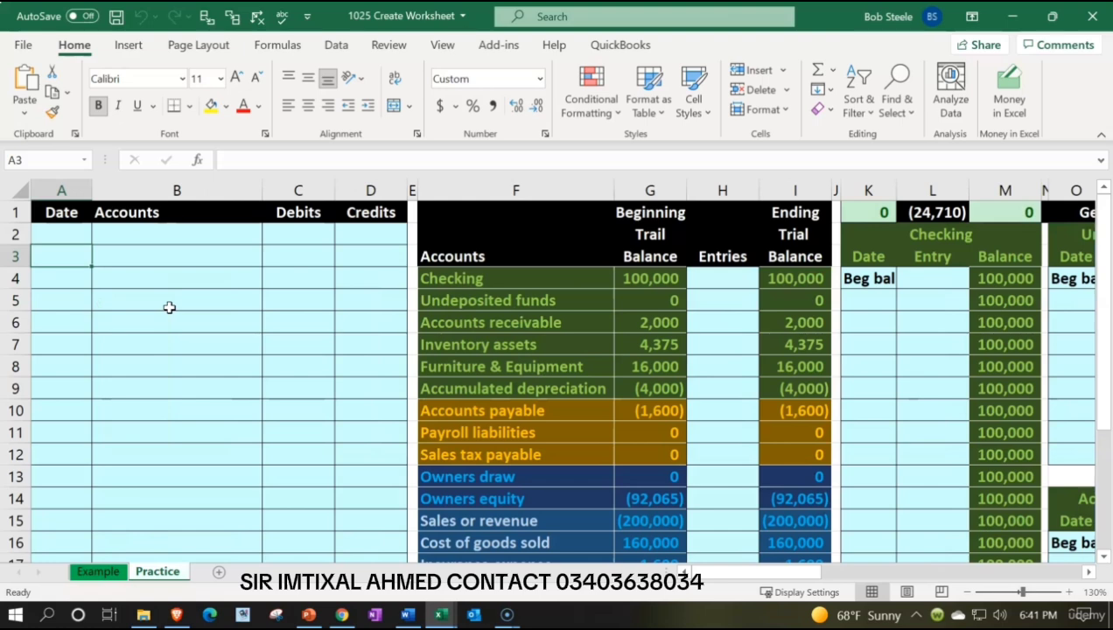
# Step: Review the Practice sheet's journal columns and trial balance down to the accounts payable row
pyautogui.press('Right')
pyautogui.press('Right')
pyautogui.press('Right')
pyautogui.press('Right')
pyautogui.press('Right')
pyautogui.press('Right')
pyautogui.press('Right')
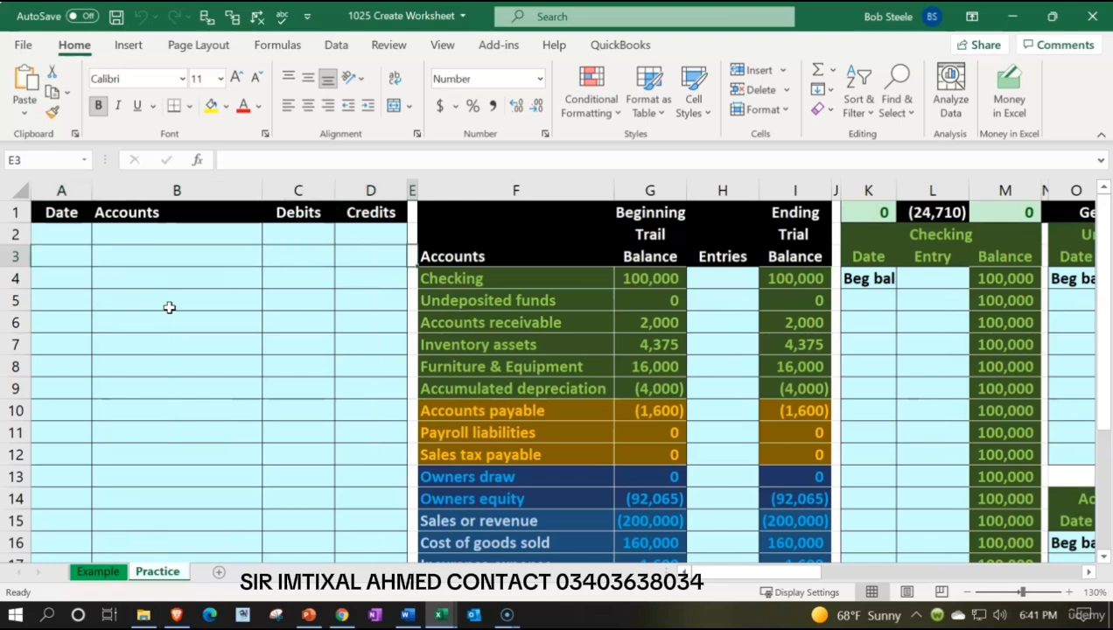
pyautogui.press('Down')
pyautogui.press('Down')
pyautogui.press('Down')
pyautogui.press('Down')
pyautogui.press('Down')
pyautogui.press('Down')
pyautogui.press('Down')
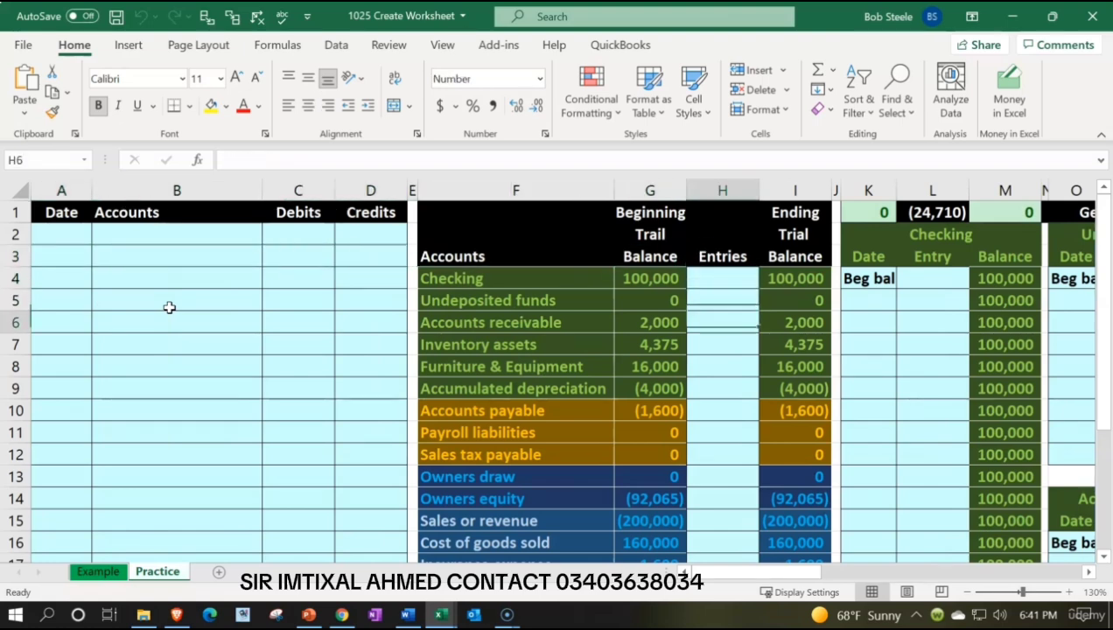
pyautogui.press('Right')
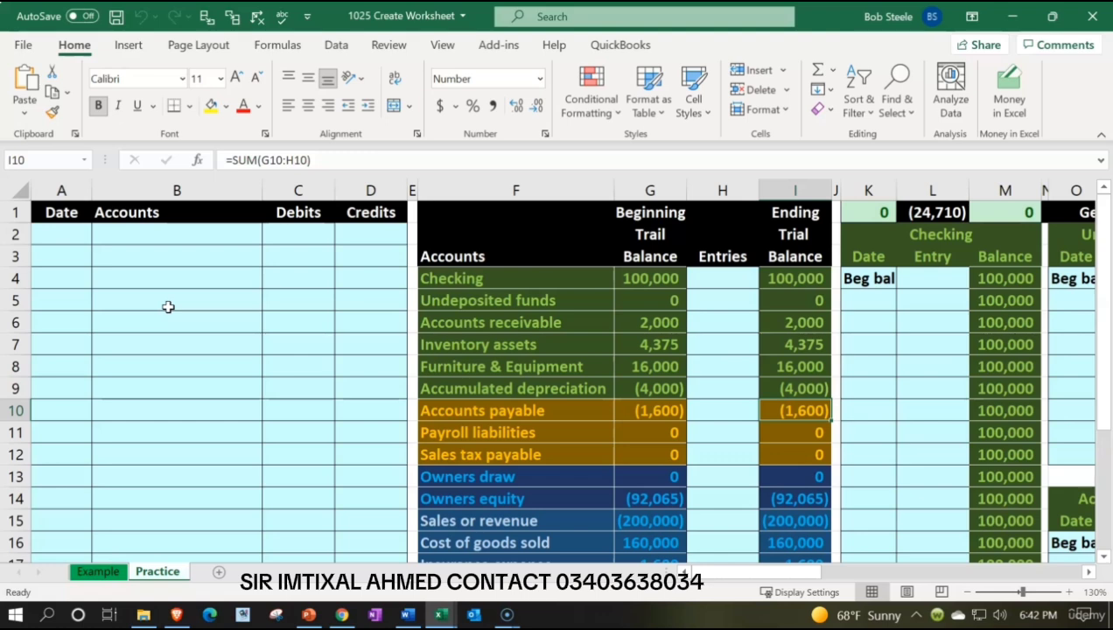
# Step: Look through the Practice sheet's general ledger and accounts receivable subsidiary ledger, up to the empty columns beyond them
pyautogui.press('Right')
pyautogui.press('Right')
pyautogui.press('Right')
pyautogui.press('Right')
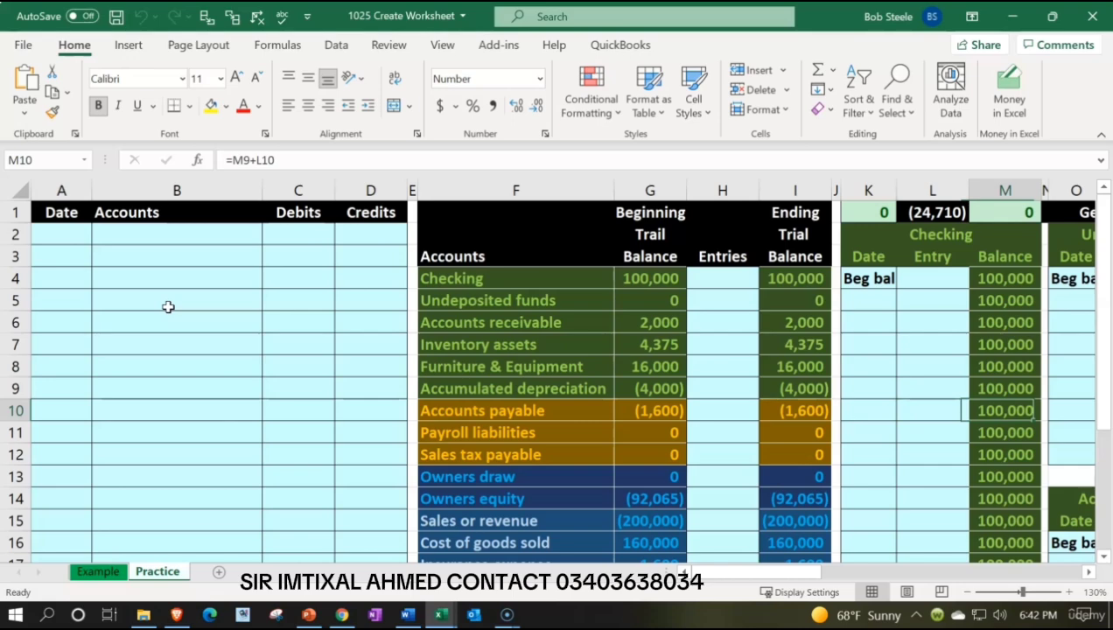
pyautogui.press('Right')
pyautogui.press('Right')
pyautogui.press('Right')
pyautogui.press('Right')
pyautogui.press('Right')
pyautogui.press('Right')
pyautogui.press('Right')
pyautogui.press('Right')
pyautogui.press('Right')
pyautogui.press('Right')
pyautogui.press('Right')
pyautogui.press('Right')
pyautogui.press('Right')
pyautogui.press('Right')
pyautogui.press('Right')
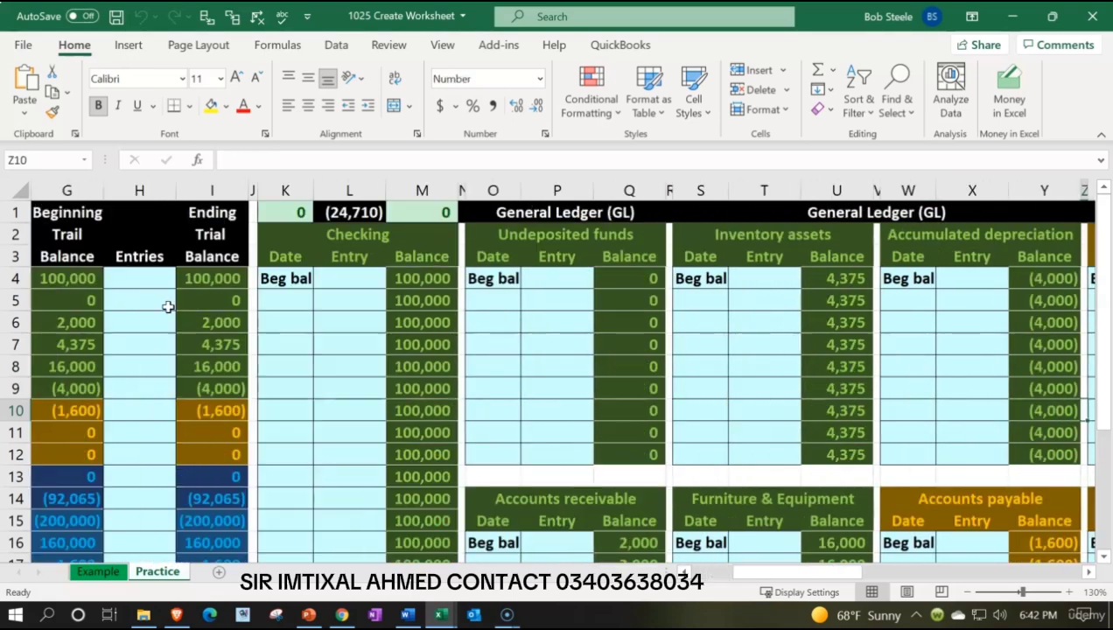
pyautogui.press('Right')
pyautogui.press('Right')
pyautogui.press('Right')
pyautogui.press('Right')
pyautogui.press('Right')
pyautogui.press('Right')
pyautogui.press('Right')
pyautogui.press('Right')
pyautogui.press('Right')
pyautogui.press('Right')
pyautogui.press('Right')
pyautogui.press('Right')
pyautogui.press('Right')
pyautogui.press('Right')
pyautogui.press('Right')
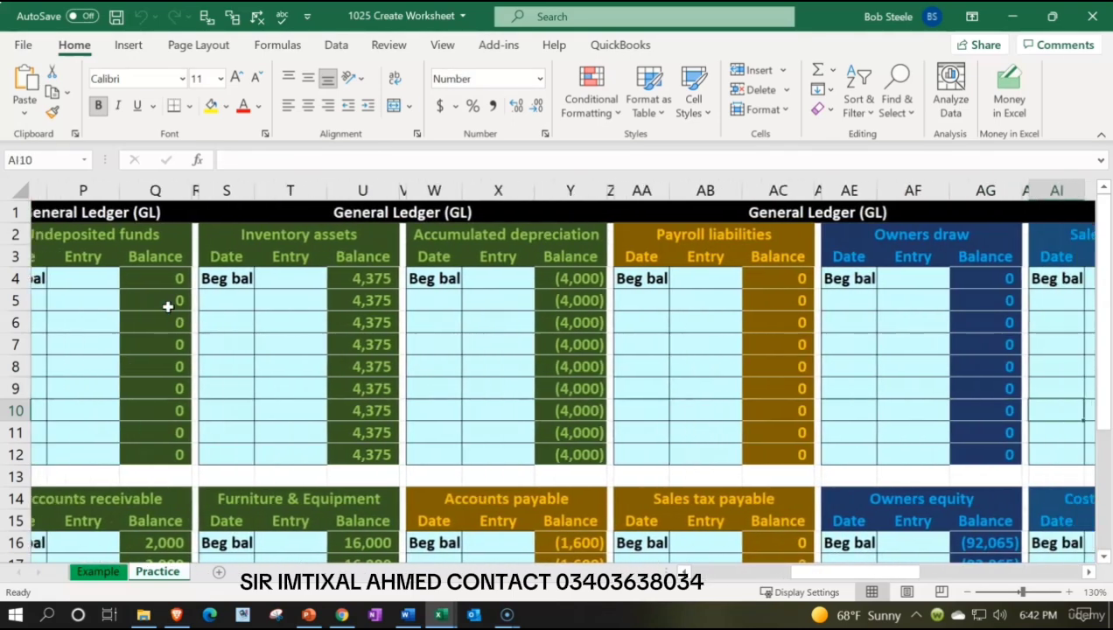
pyautogui.press('Right')
pyautogui.press('Right')
pyautogui.press('Right')
pyautogui.press('Right')
pyautogui.press('Right')
pyautogui.press('Right')
pyautogui.press('Right')
pyautogui.press('Right')
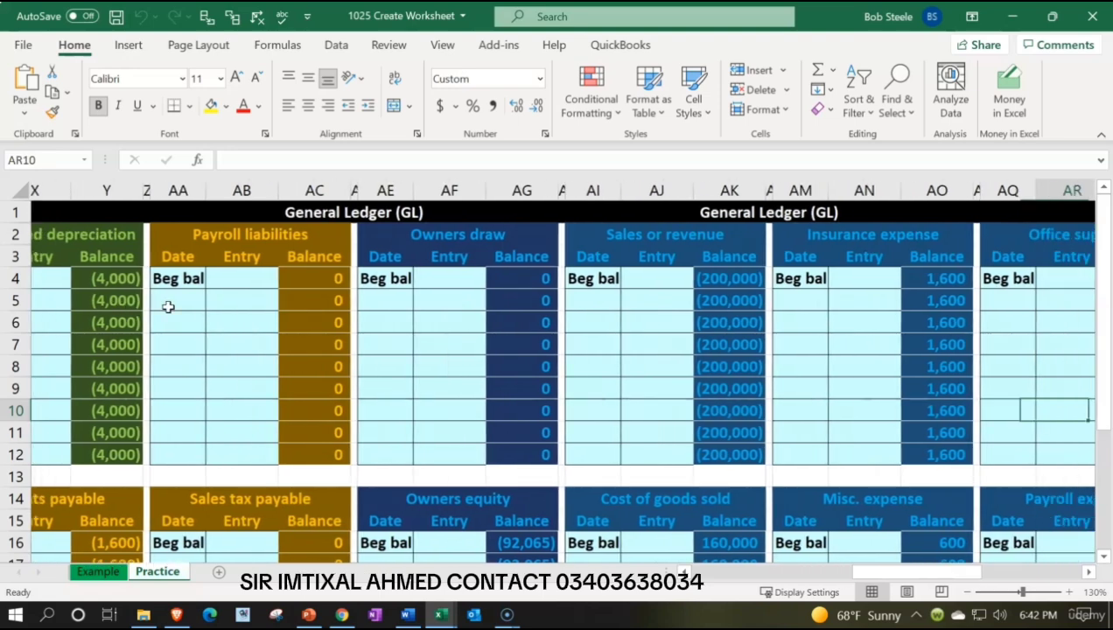
pyautogui.press('Right')
pyautogui.press('Right')
pyautogui.press('Right')
pyautogui.press('Right')
pyautogui.press('Right')
pyautogui.press('Right')
pyautogui.press('Right')
pyautogui.press('Right')
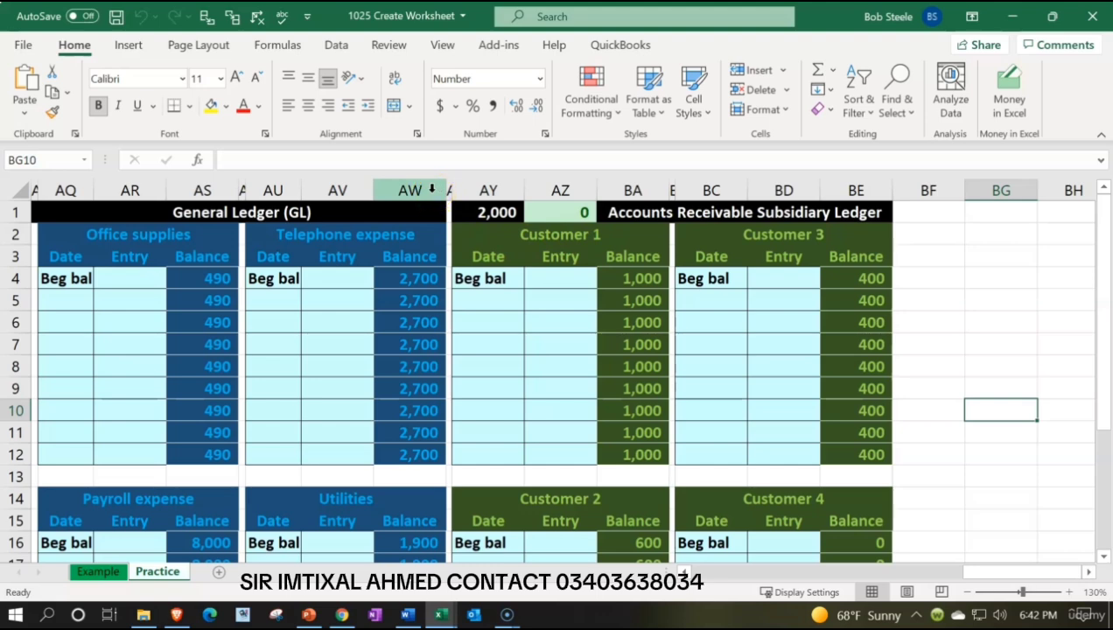
# Step: Hide the general ledger columns J through AW on the Practice sheet
pyautogui.moveTo(415, 190); pyautogui.dragTo(529, 213)
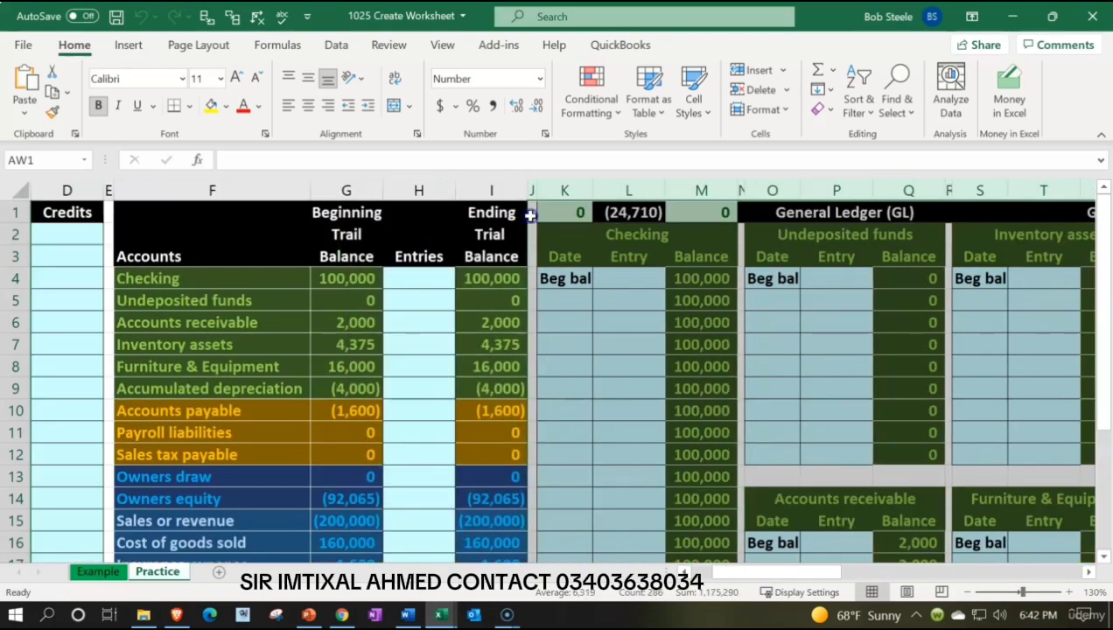
pyautogui.rightClick(586, 277)
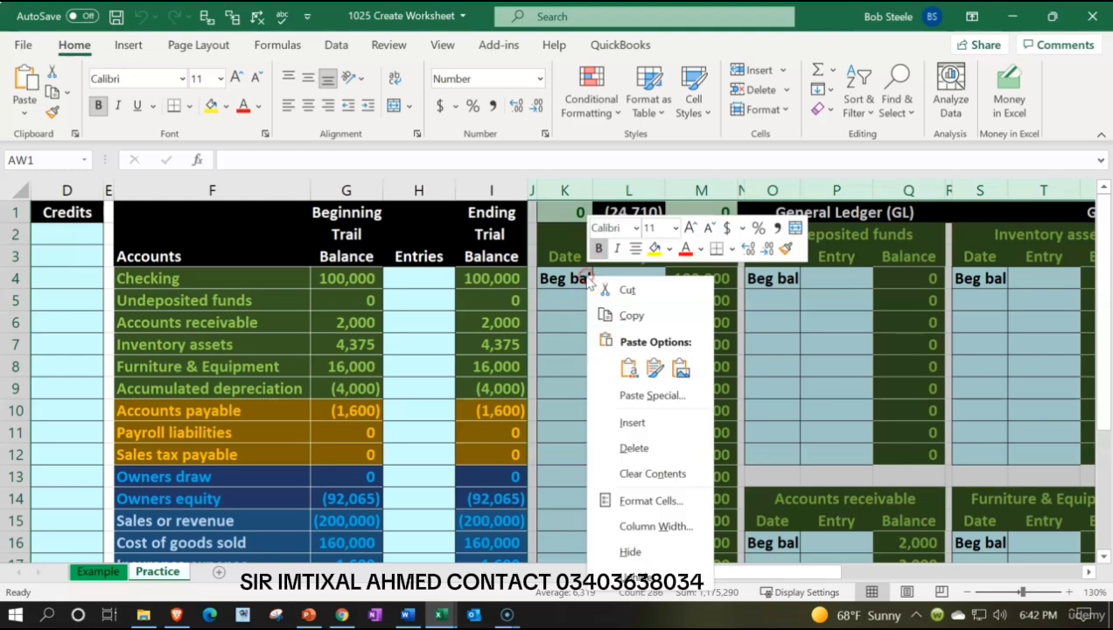
pyautogui.click(656, 551)
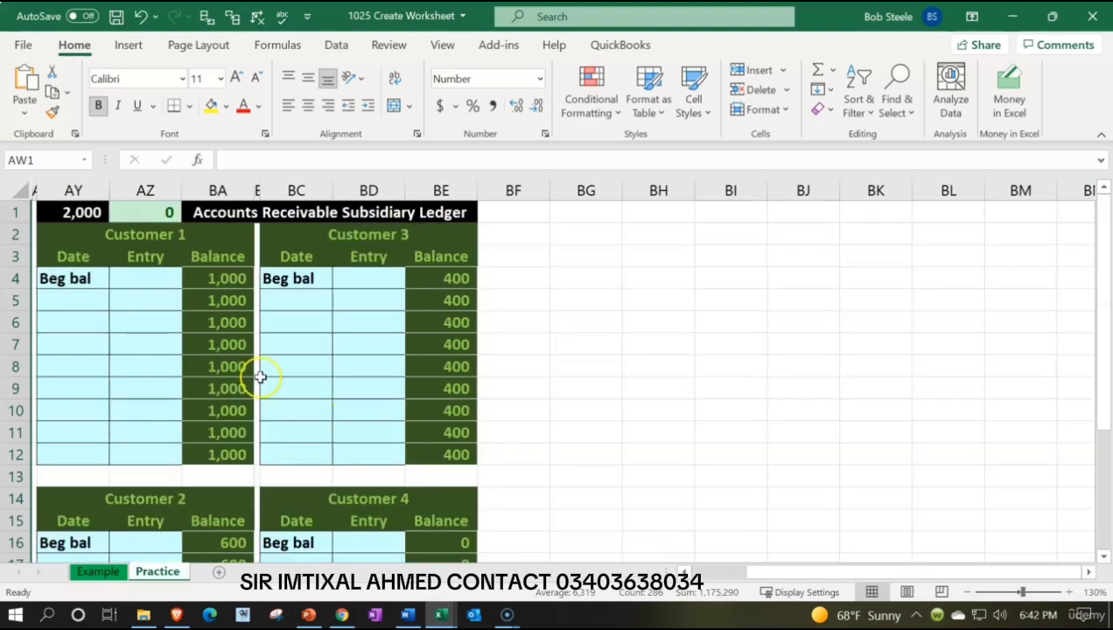
# Step: Go back to the trial balance and view it beside the accounts receivable subsidiary ledger
pyautogui.click(163, 285)
pyautogui.press('Left')
pyautogui.press('Left')
pyautogui.press('Left')
pyautogui.press('Left')
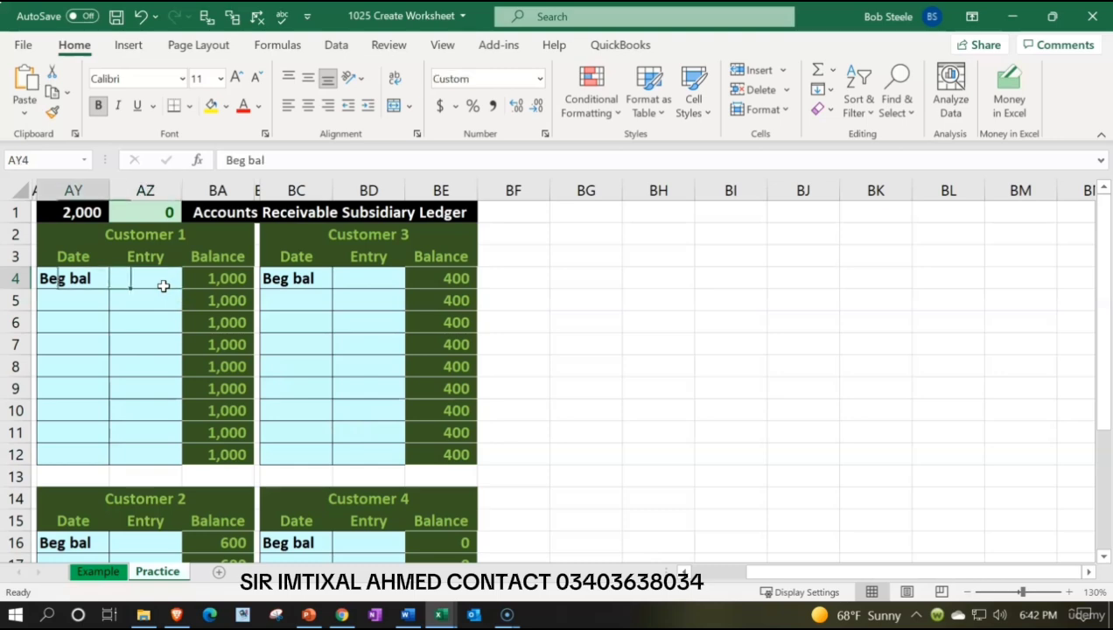
pyautogui.press('Left')
pyautogui.press('Left')
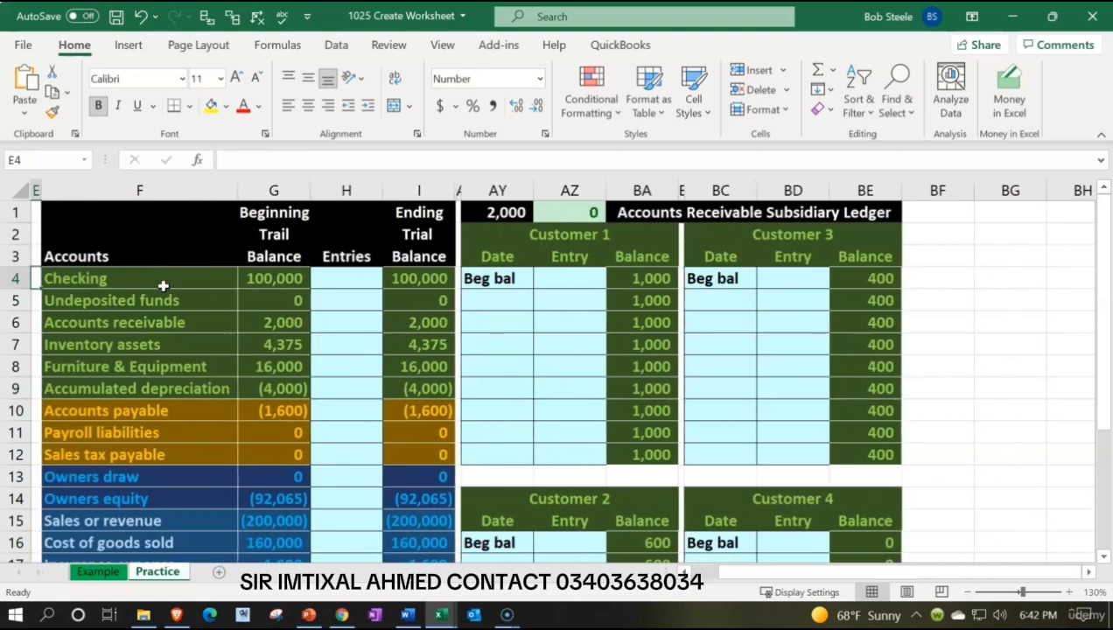
pyautogui.click(426, 390)
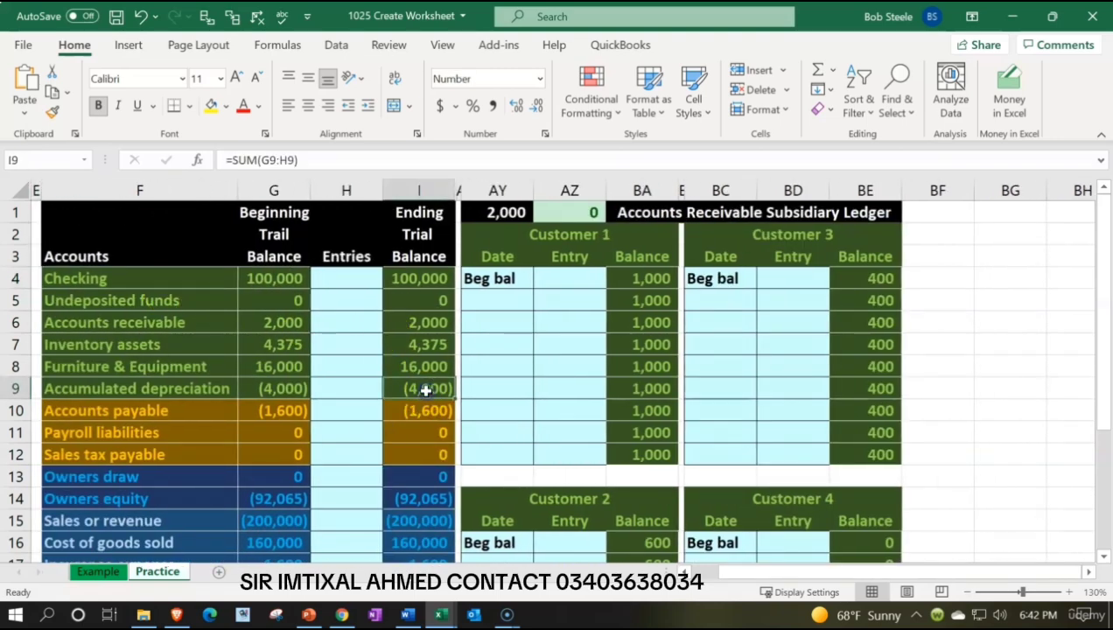
# Step: Compare the ending accounts receivable balance in the trial balance with the accounts receivable subsidiary ledger's total in AY1
pyautogui.click(433, 325)
pyautogui.click(495, 213)
pyautogui.click(428, 322)
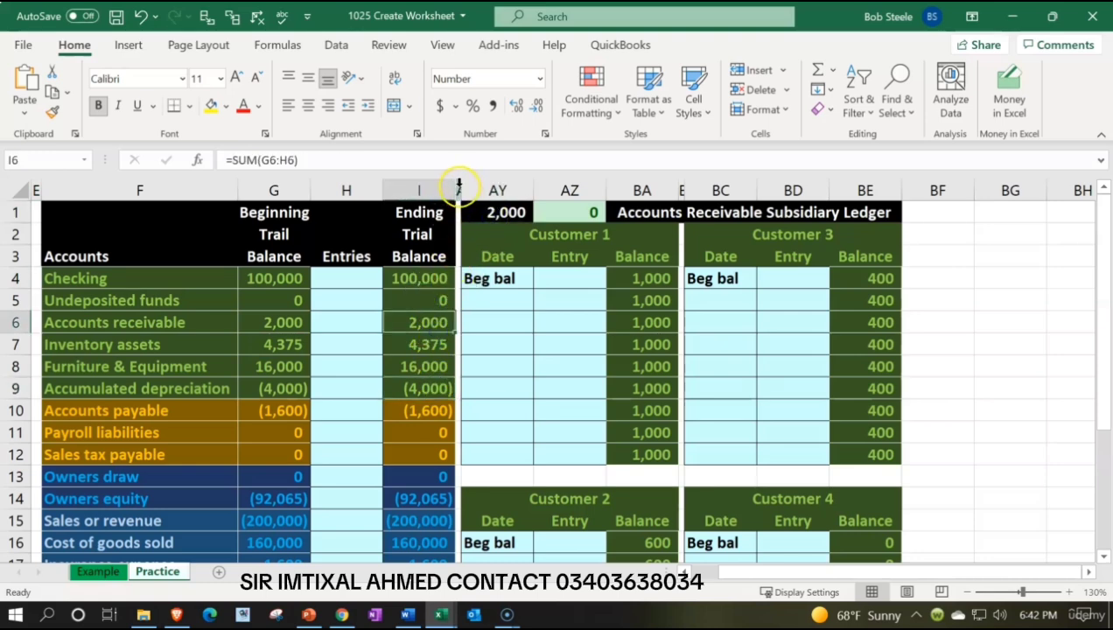
# Step: Copy the accounts receivable subsidiary ledger columns AX through BE and paste them starting at BF1
pyautogui.click(458, 189)
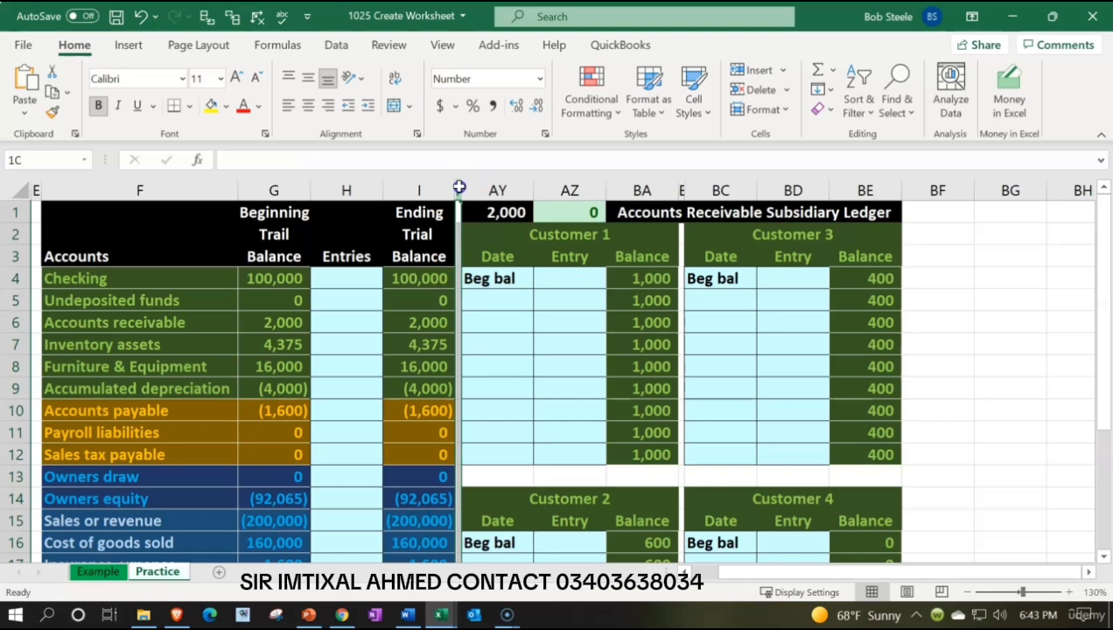
pyautogui.moveTo(458, 188); pyautogui.dragTo(864, 190)
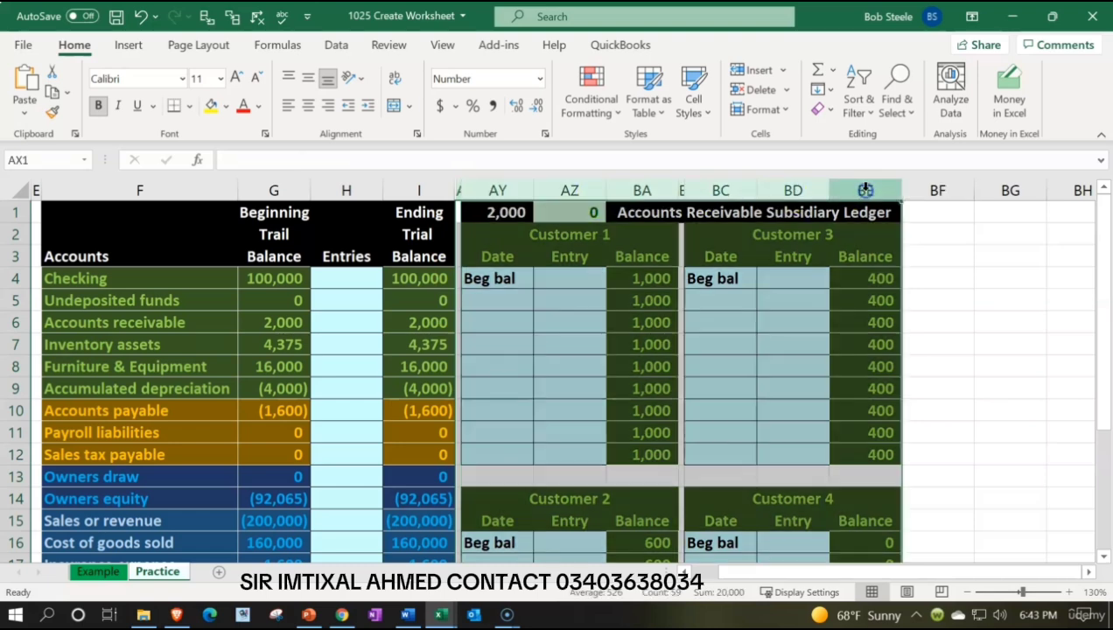
pyautogui.hotkey('ctrl', 'c')
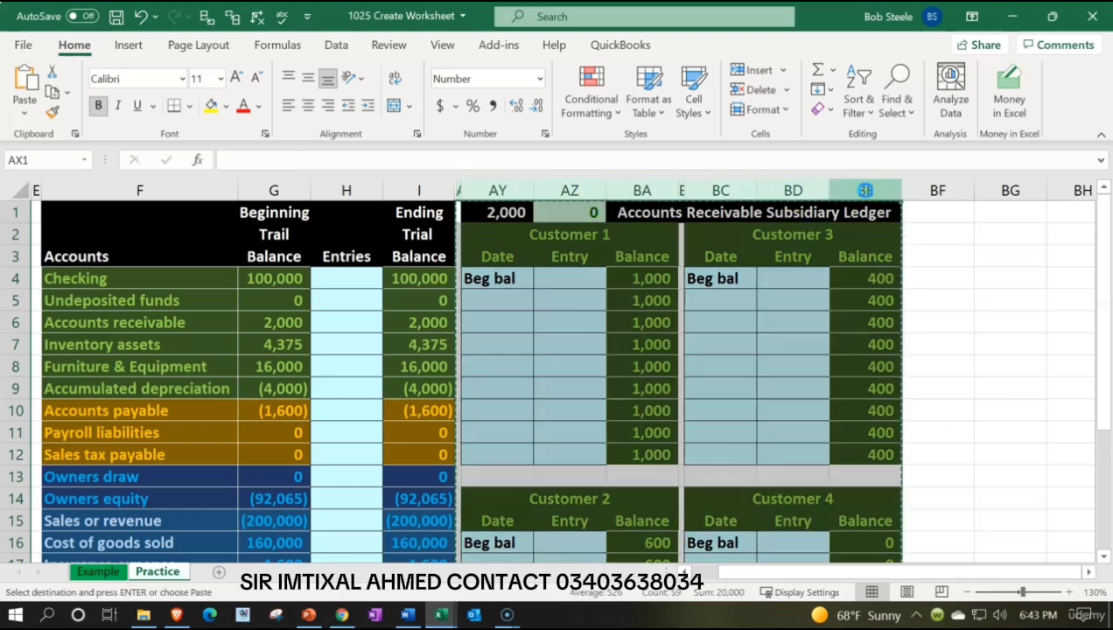
pyautogui.click(939, 212)
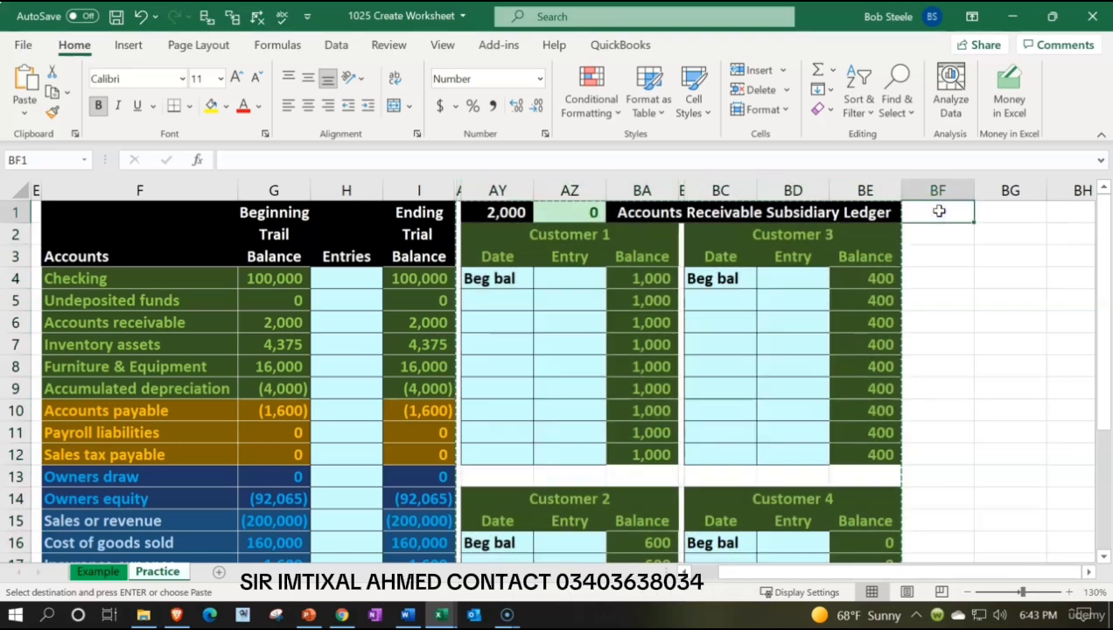
pyautogui.hotkey('ctrl', 'v')
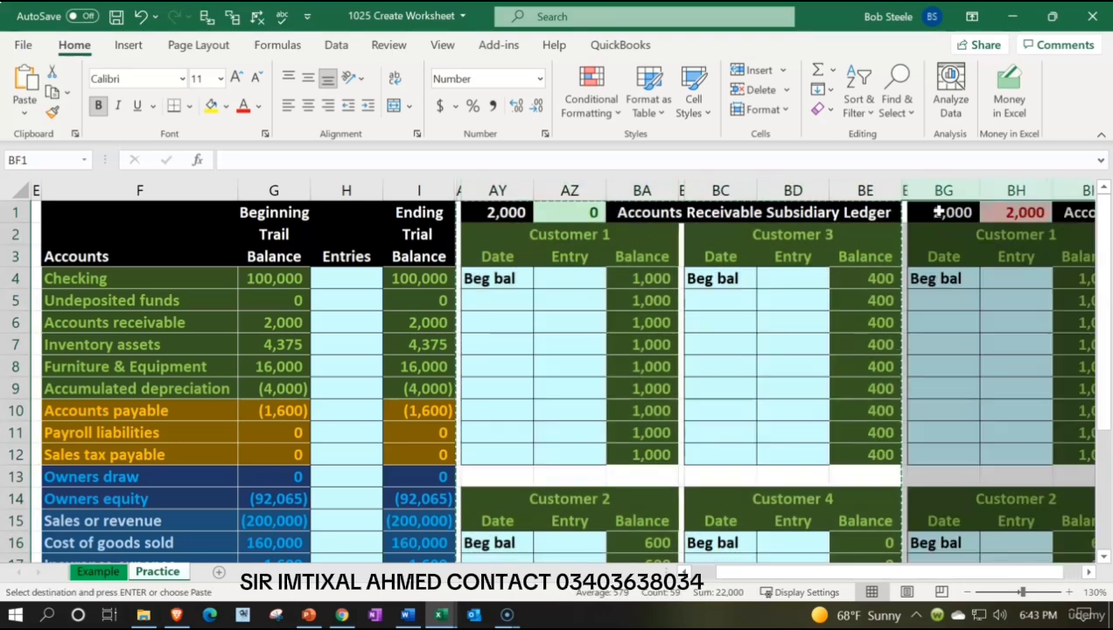
# Step: Clear the total formula in BG1 and the check formula in BH1 of the copied ledger
pyautogui.click(949, 259)
pyautogui.press('Up')
pyautogui.press('Up')
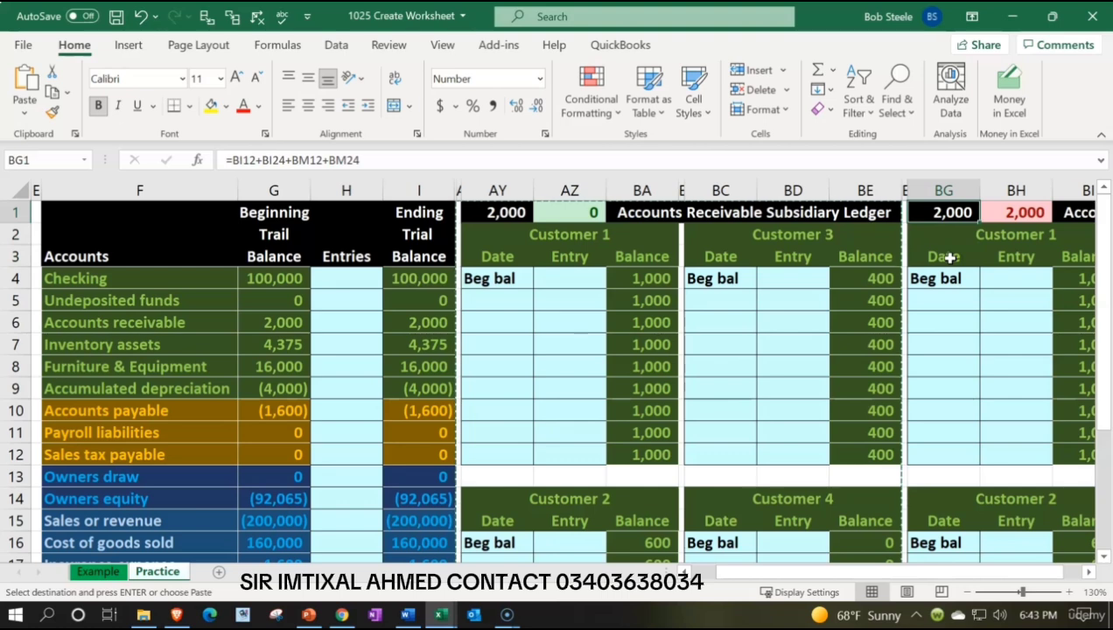
pyautogui.press('Delete')
pyautogui.press('Right')
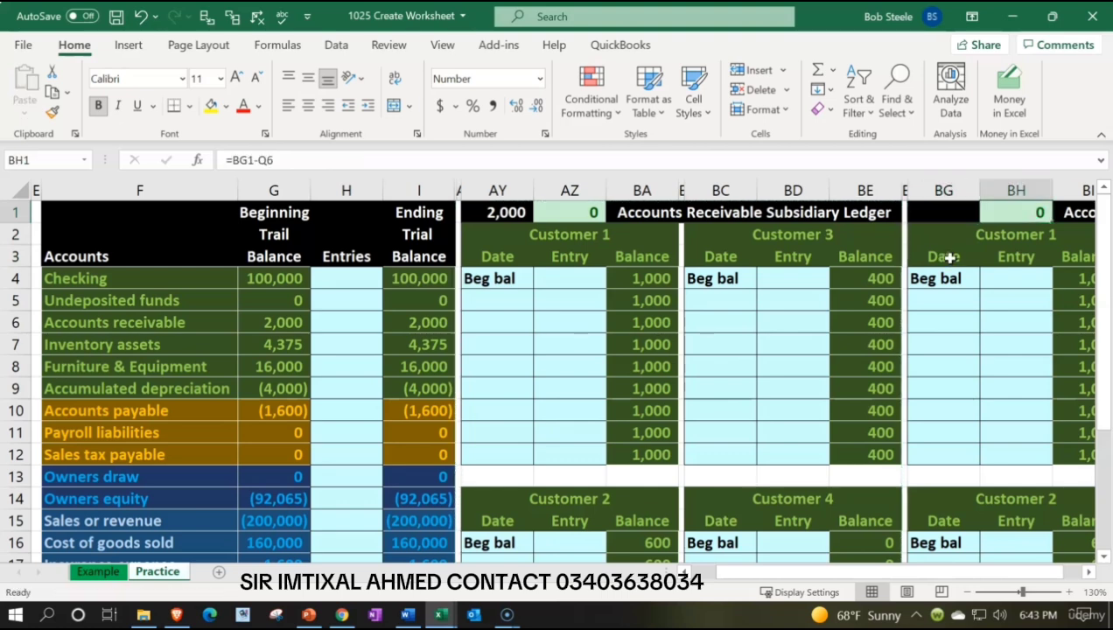
pyautogui.press('Delete')
# Step: Change the copied ledger's title in BI1 to "Subsidiary Subsidiary Ledger" by replacing the words "Accounts Receivable"
pyautogui.press('Right')
pyautogui.press('Right')
pyautogui.press('Right')
pyautogui.press('Right')
pyautogui.press('Right')
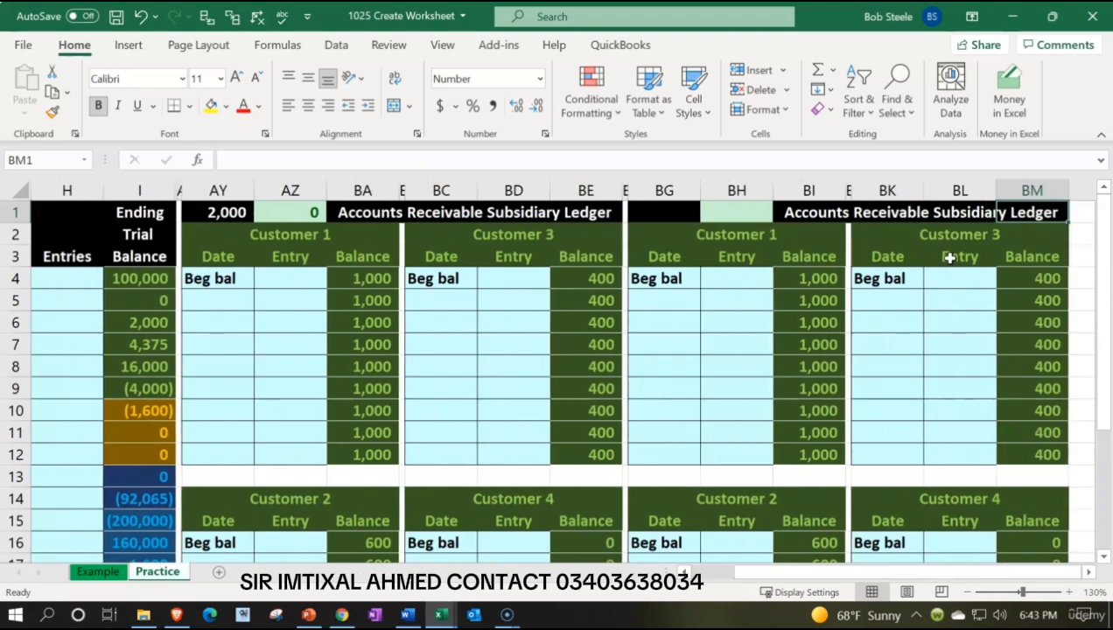
pyautogui.press('Left')
pyautogui.press('Left')
pyautogui.press('Left')
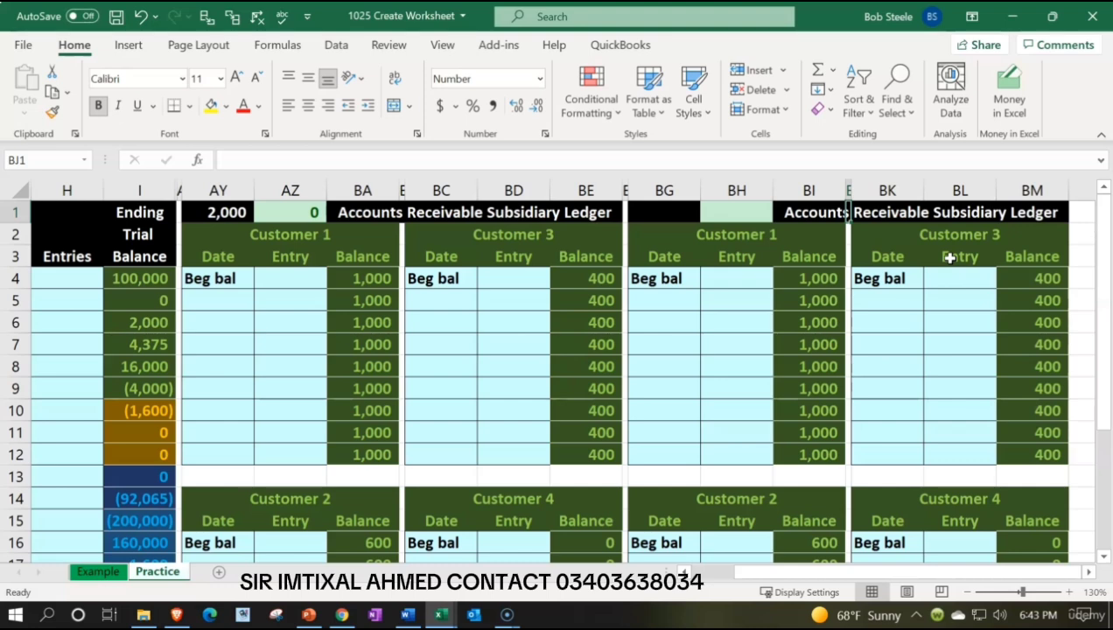
pyautogui.doubleClick(831, 214)
pyautogui.press('Right')
pyautogui.press('Right')
pyautogui.press('Right')
pyautogui.press('Right')
pyautogui.press('Right')
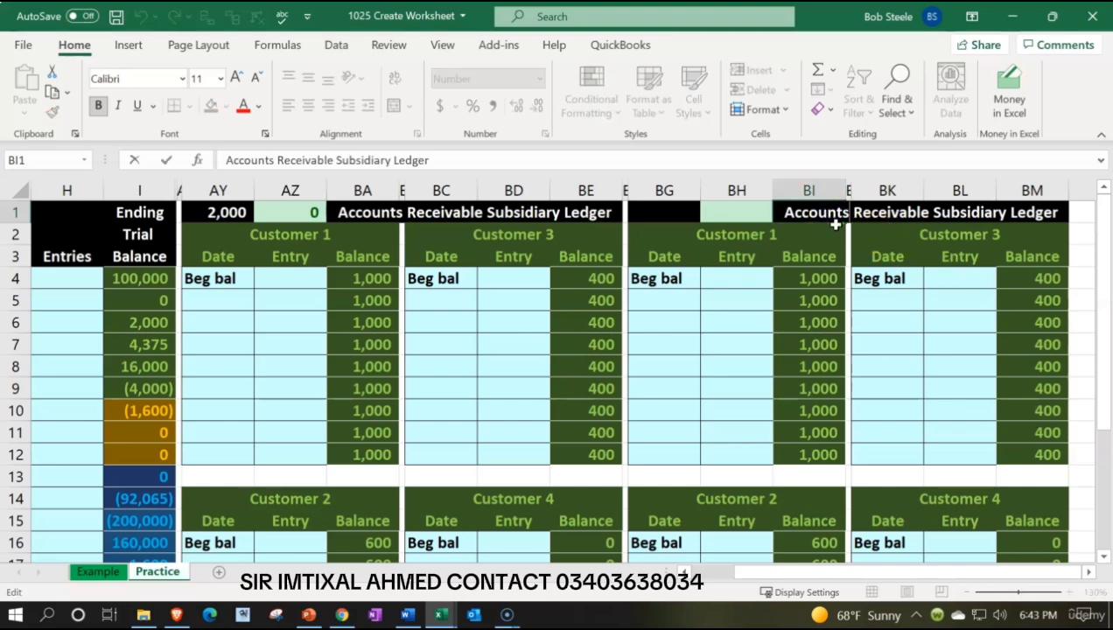
pyautogui.press('Right')
pyautogui.press('Right')
pyautogui.press('Right')
pyautogui.press('Right')
pyautogui.press('Right')
pyautogui.press('Right')
pyautogui.press('Right')
pyautogui.press('Right')
pyautogui.press('Right')
pyautogui.press('BackSpace')
pyautogui.press('BackSpace')
pyautogui.press('BackSpace')
pyautogui.press('BackSpace')
pyautogui.press('BackSpace')
pyautogui.press('BackSpace')
pyautogui.press('BackSpace')
pyautogui.press('BackSpace')
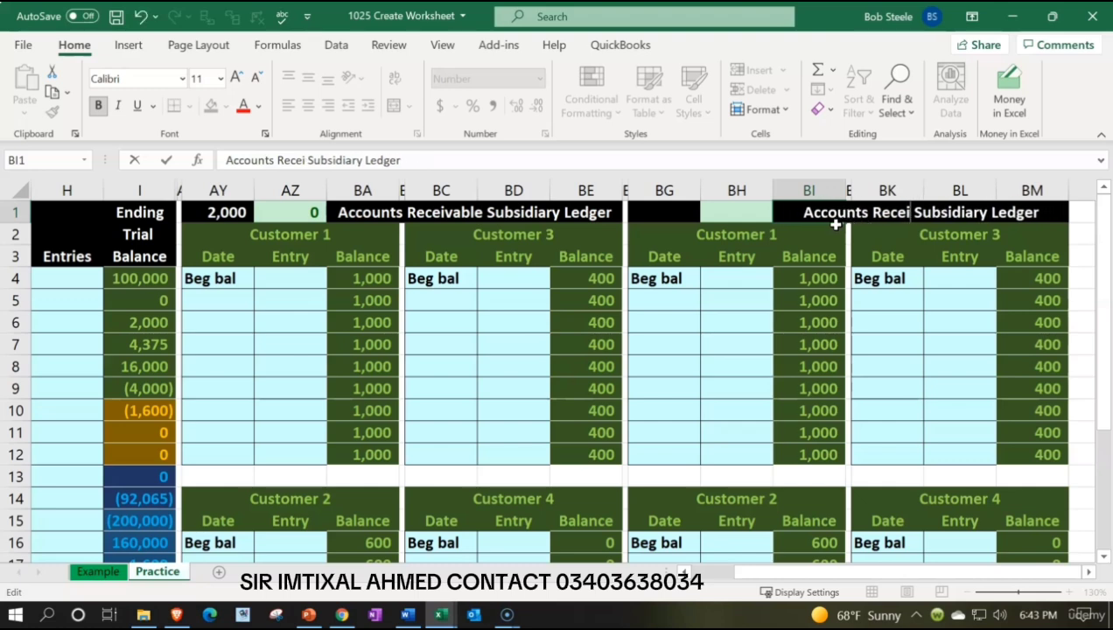
pyautogui.press('BackSpace')
pyautogui.press('BackSpace')
pyautogui.press('BackSpace')
pyautogui.press('BackSpace')
pyautogui.press('BackSpace')
pyautogui.press('BackSpace')
pyautogui.press('BackSpace')
pyautogui.press('BackSpace')
pyautogui.press('BackSpace')
pyautogui.press('BackSpace')
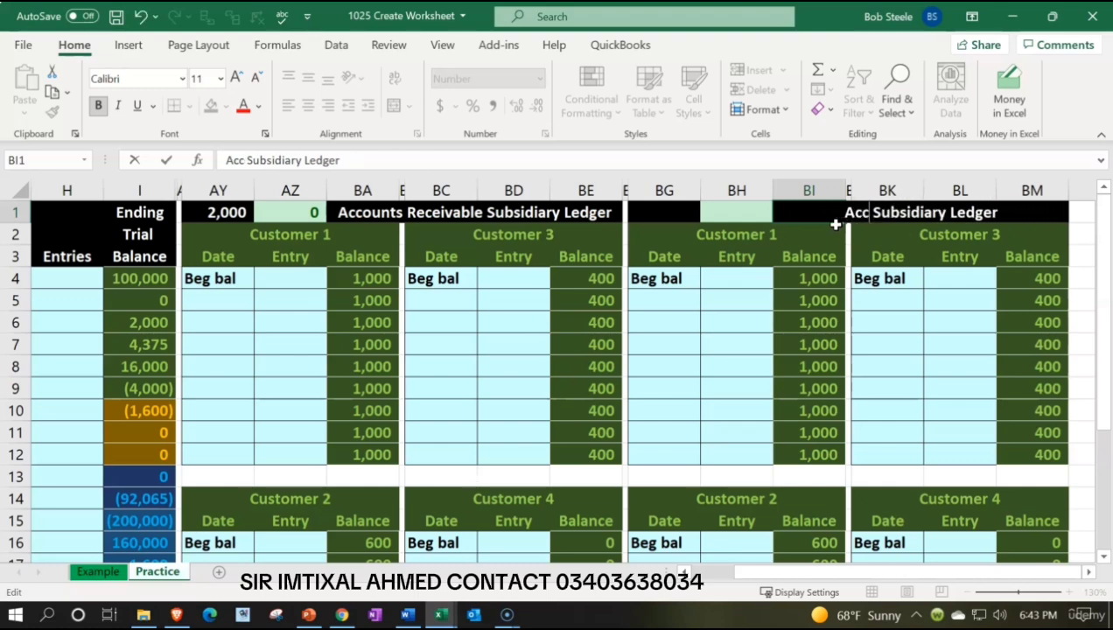
pyautogui.press('BackSpace')
pyautogui.press('Delete')
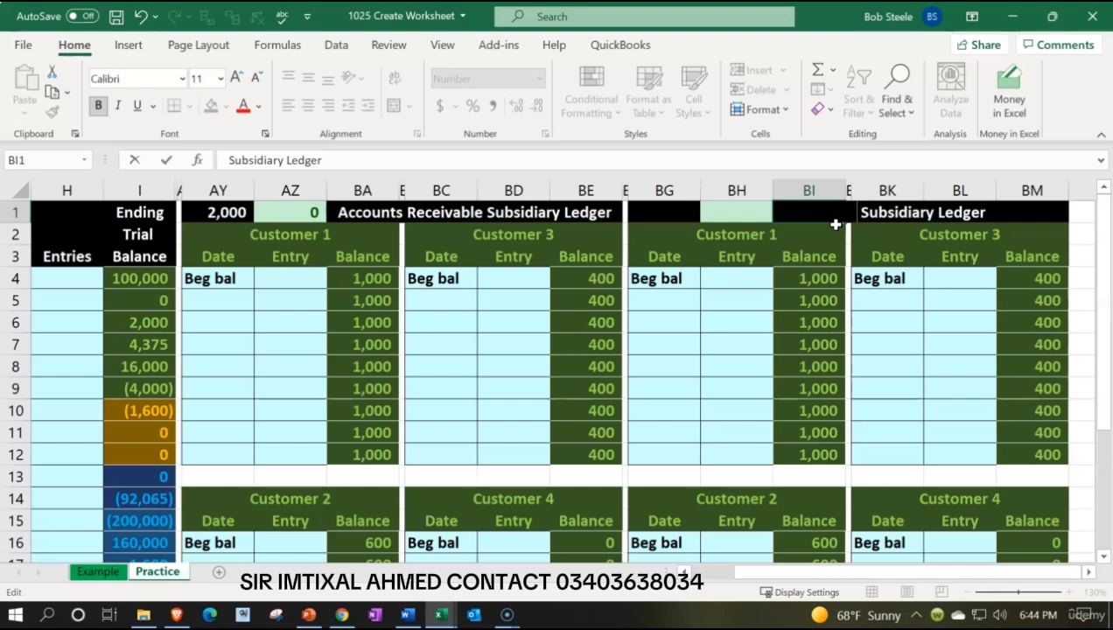
pyautogui.write('Subsidiary S')
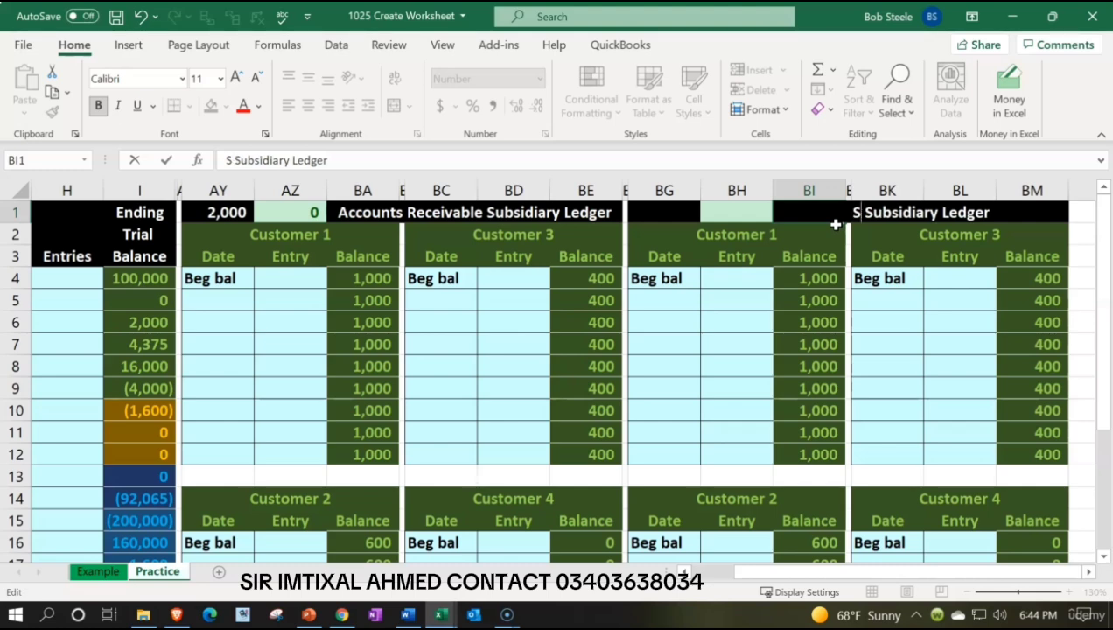
pyautogui.write('ubsidiary')
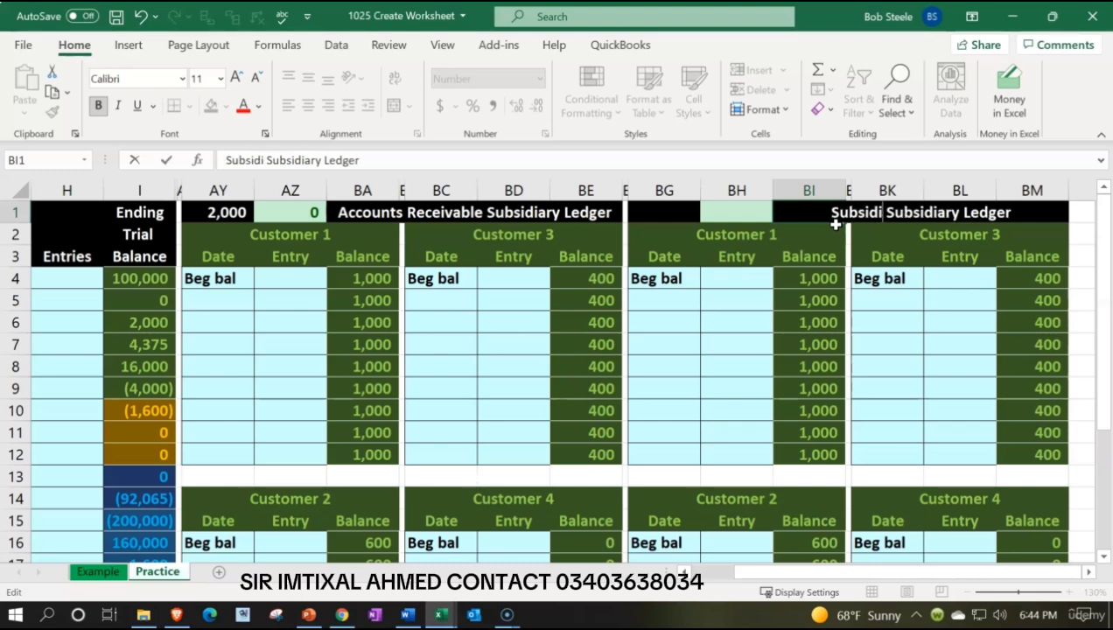
pyautogui.press('Return')
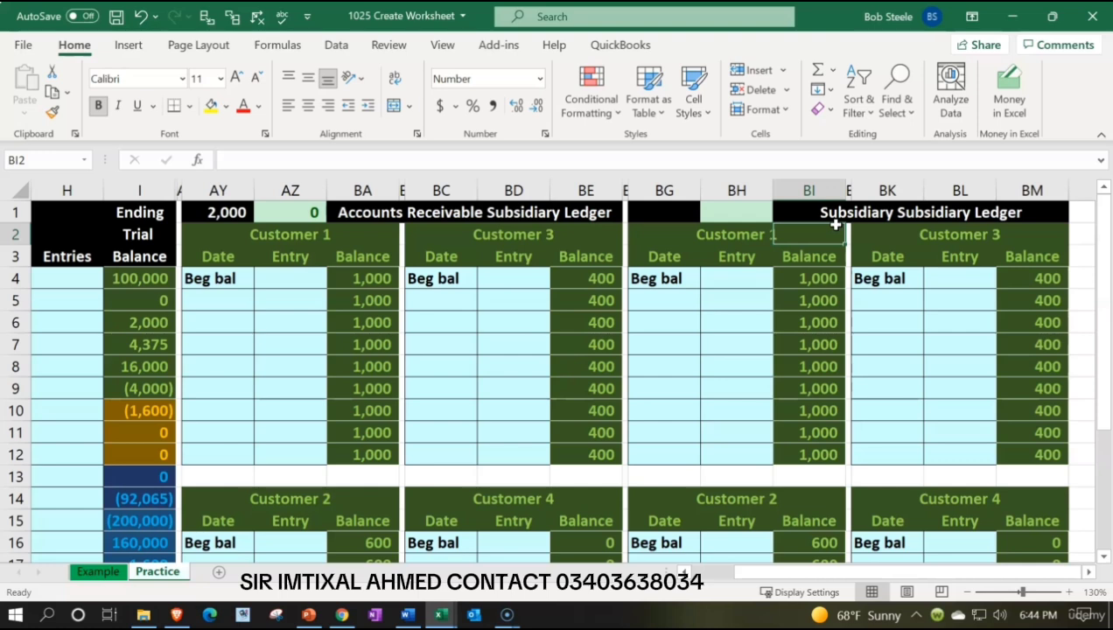
# Step: Check the trial balance's accounts payable amount and rename the copied ledger's first heading in BG2 to "Vendor 1"
pyautogui.click(161, 416)
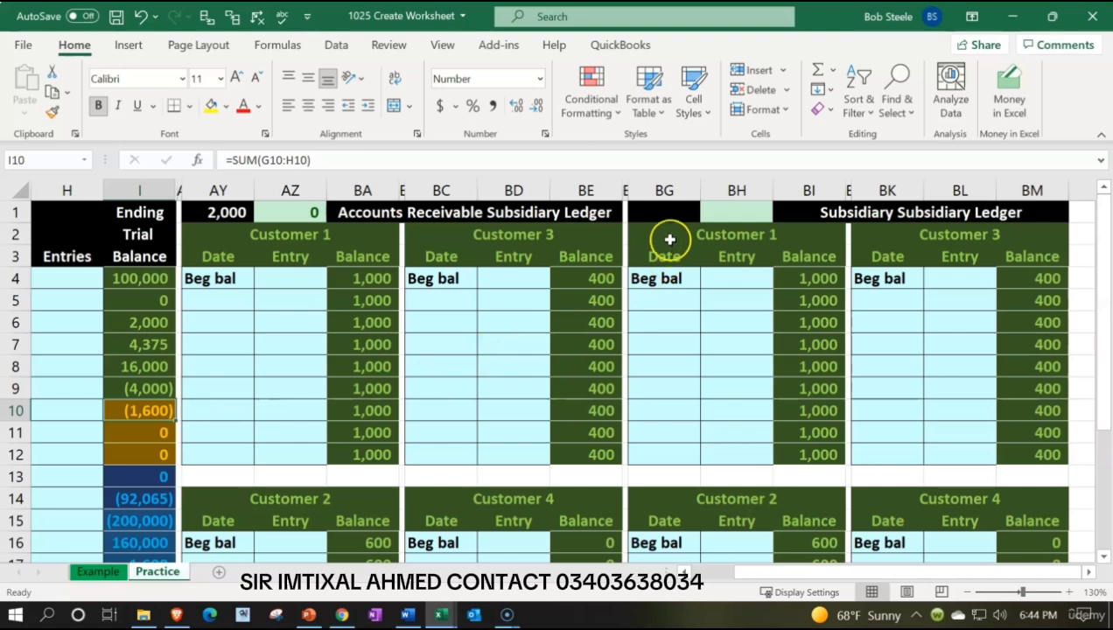
pyautogui.moveTo(665, 228); pyautogui.dragTo(784, 254)
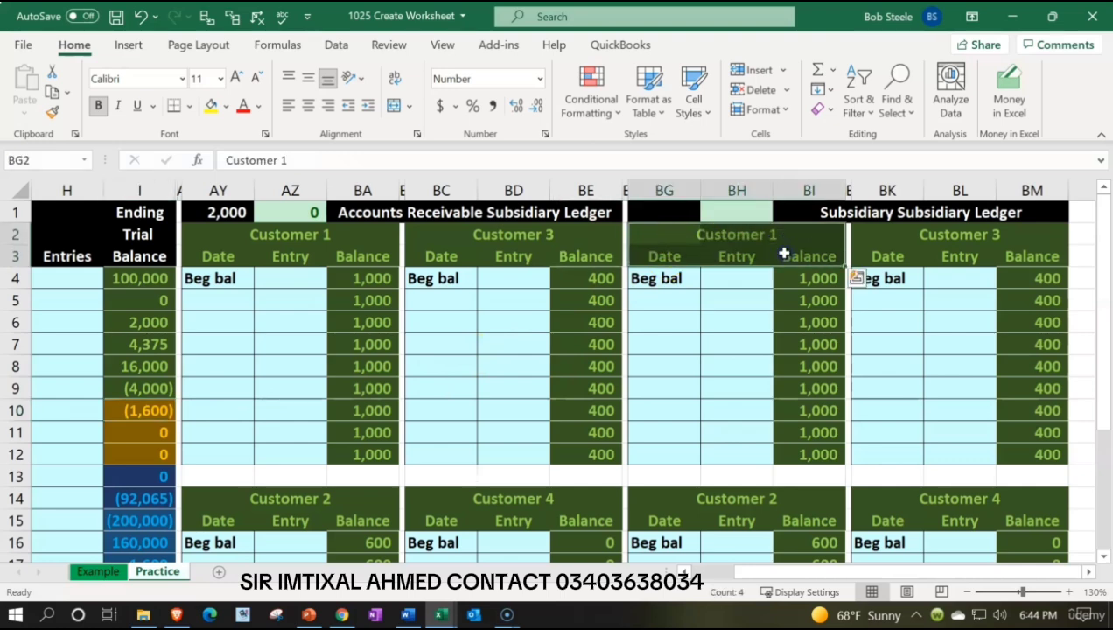
pyautogui.doubleClick(692, 237)
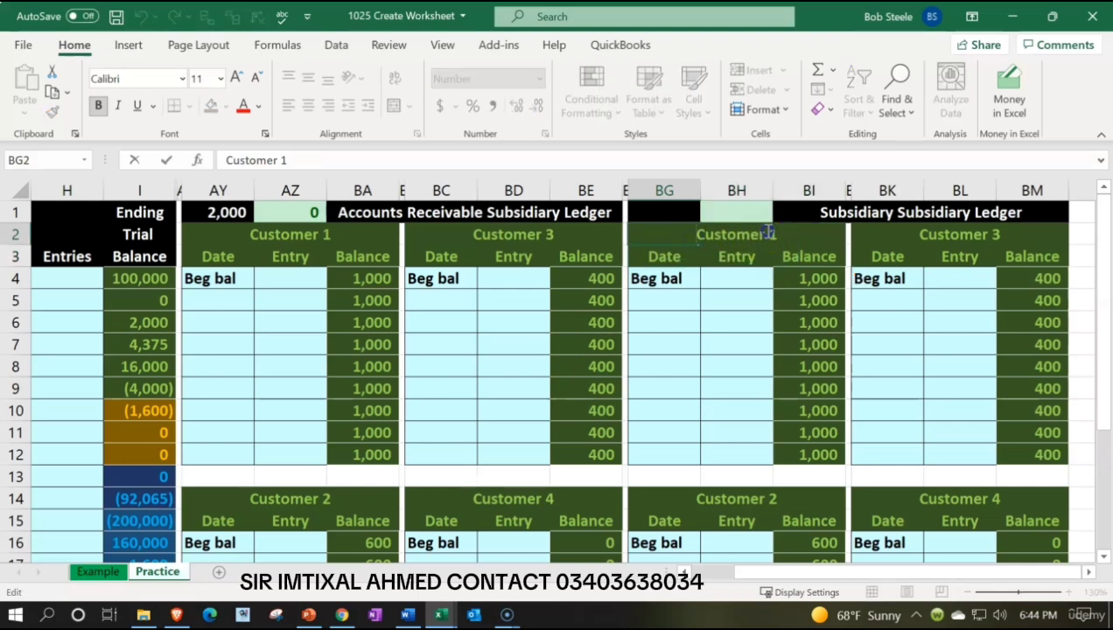
pyautogui.moveTo(769, 235); pyautogui.dragTo(757, 240)
pyautogui.press('BackSpace')
pyautogui.press('BackSpace')
pyautogui.press('BackSpace')
pyautogui.press('BackSpace')
pyautogui.press('BackSpace')
pyautogui.press('BackSpace')
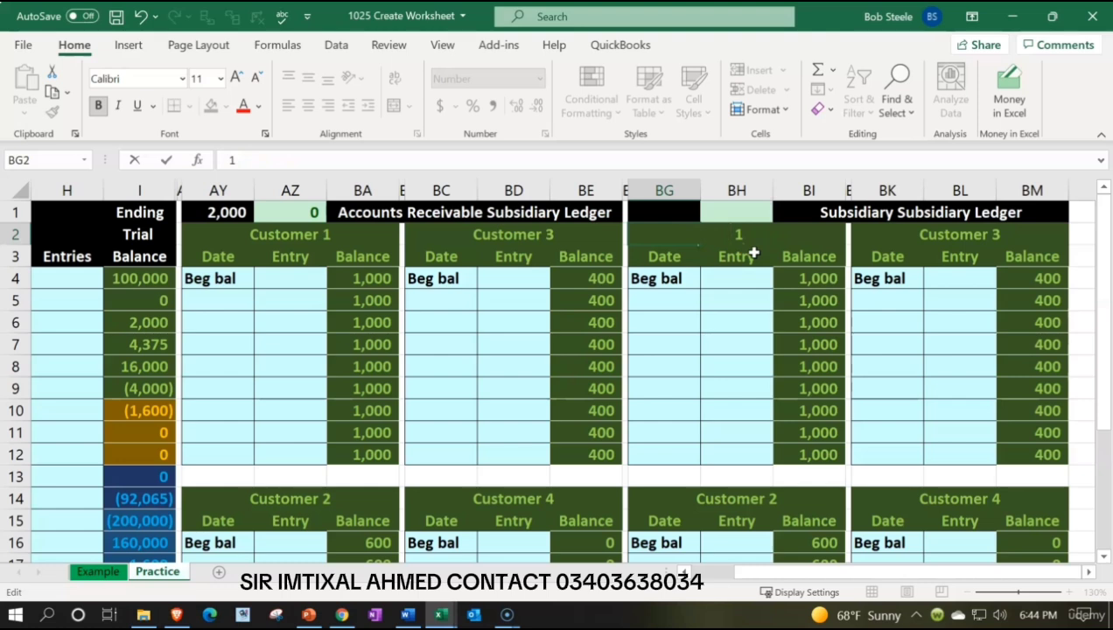
pyautogui.write('Vendor')
pyautogui.press('Return')
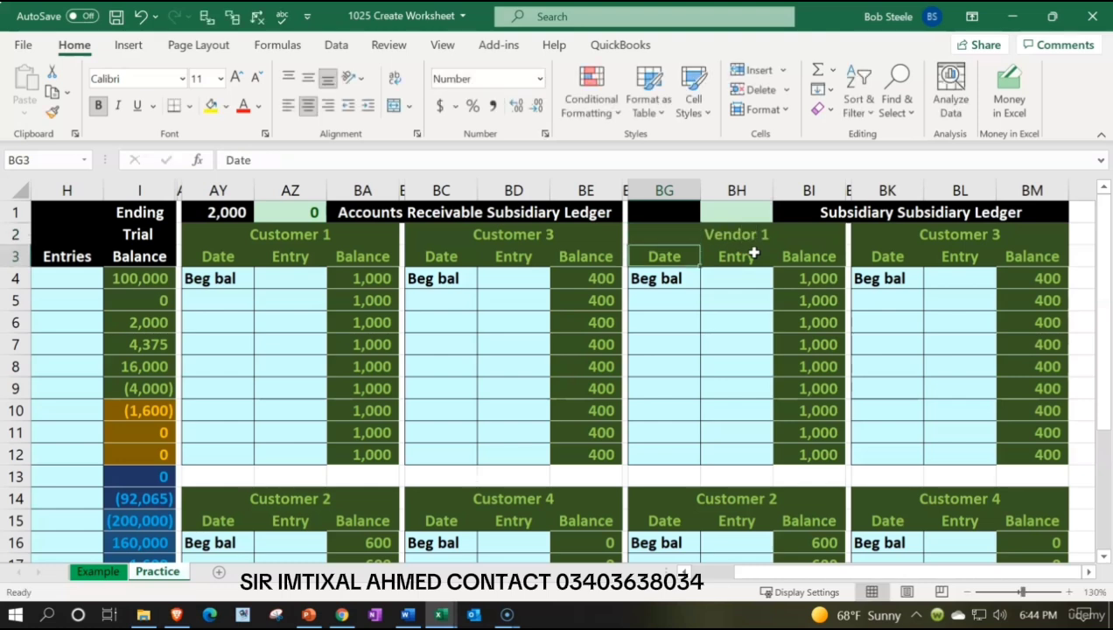
# Step: Copy the "Vendor 1" heading over the copied ledger's other three customer headings in BK2, BG14 and BK14
pyautogui.press('Up')
pyautogui.hotkey('ctrl', 'c')
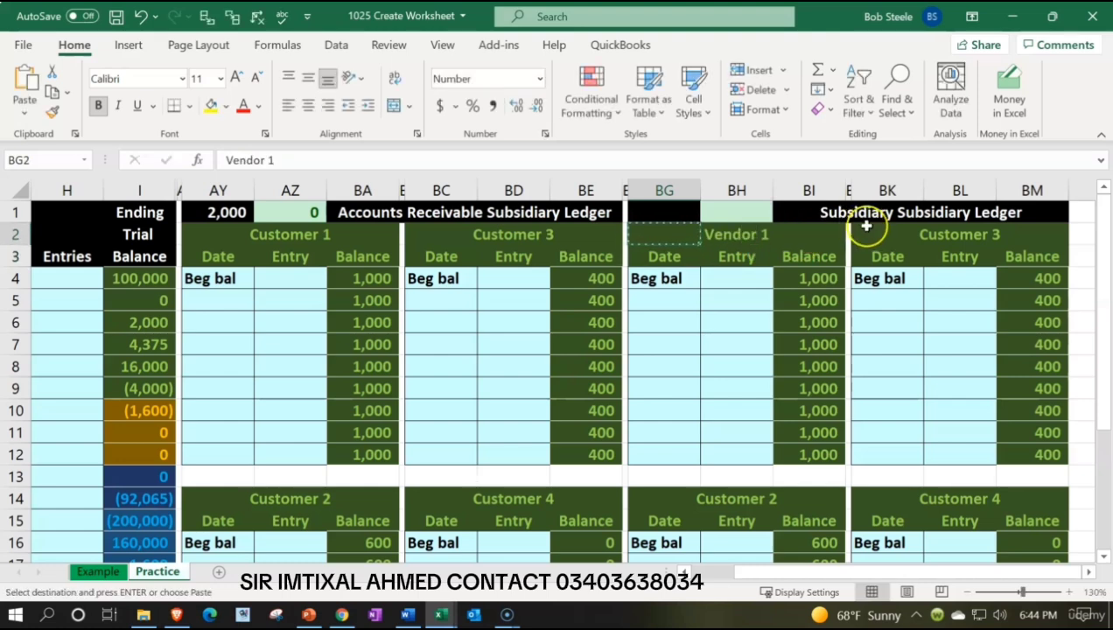
pyautogui.click(916, 236)
pyautogui.hotkey('ctrl', 'v')
pyautogui.scroll(-2, 887, 275)
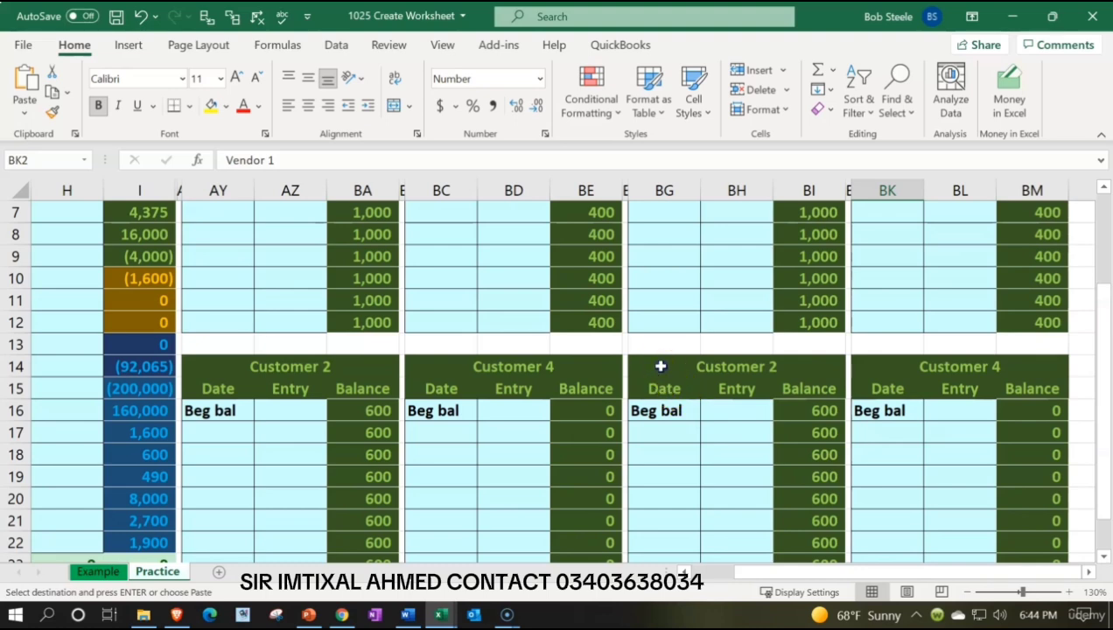
pyautogui.click(658, 366)
pyautogui.hotkey('ctrl', 'v')
pyautogui.click(877, 366)
pyautogui.hotkey('ctrl', 'v')
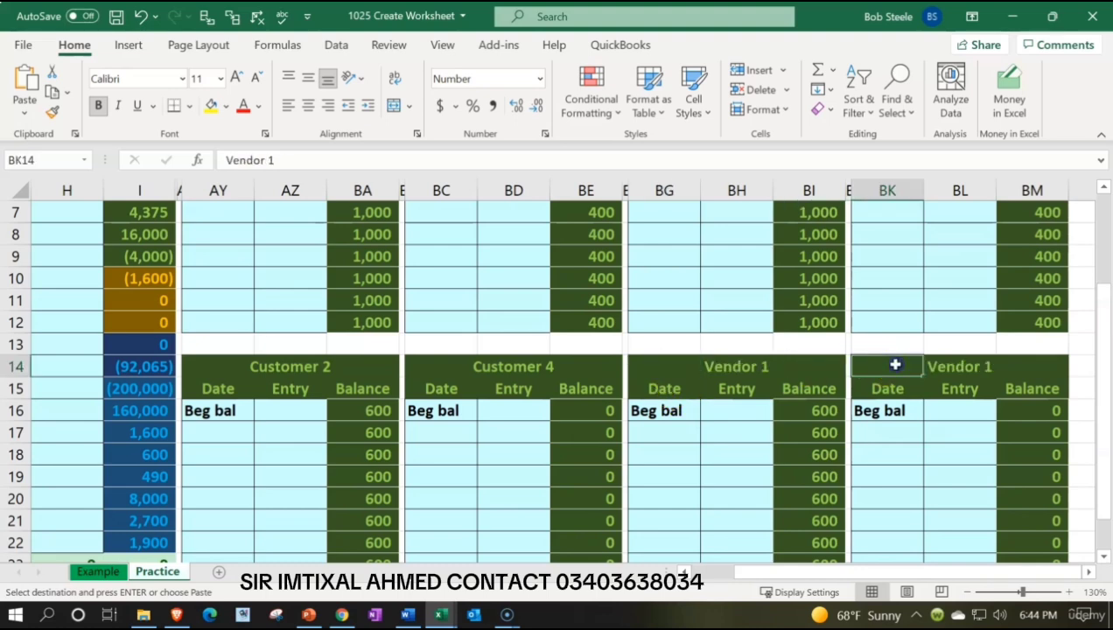
# Step: Renumber the vendor heading in BG14 as "Vendor 2"
pyautogui.doubleClick(688, 363)
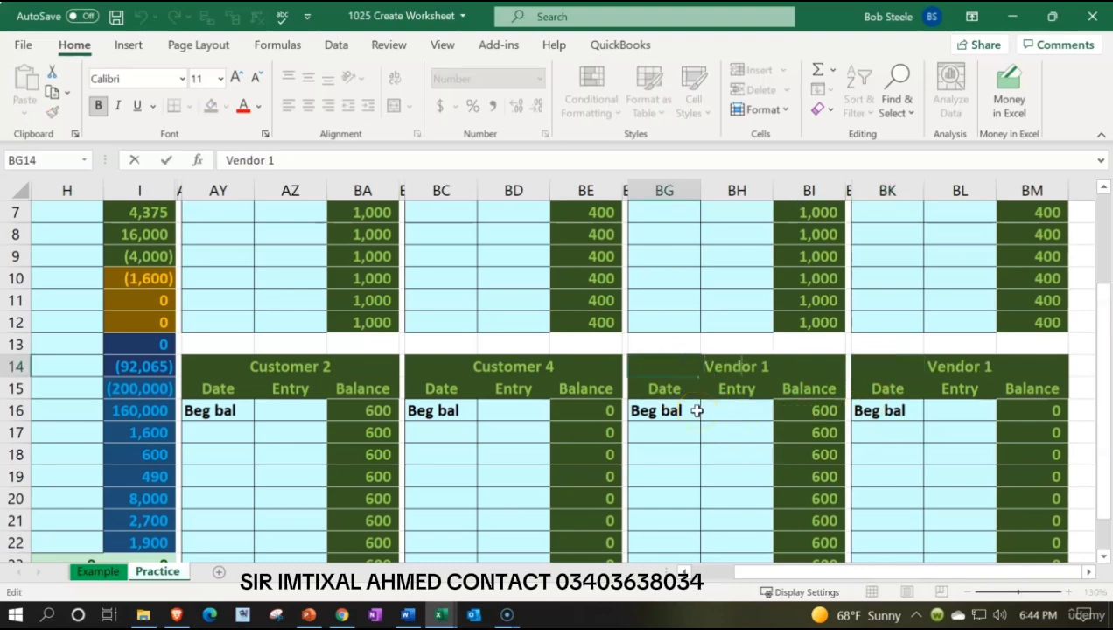
pyautogui.press('BackSpace')
pyautogui.write('2')
pyautogui.press('Return')
# Step: Renumber the vendor headings in BK2 and BK14 as "Vendor 3" and "Vendor 4"
pyautogui.scroll(2, 696, 410)
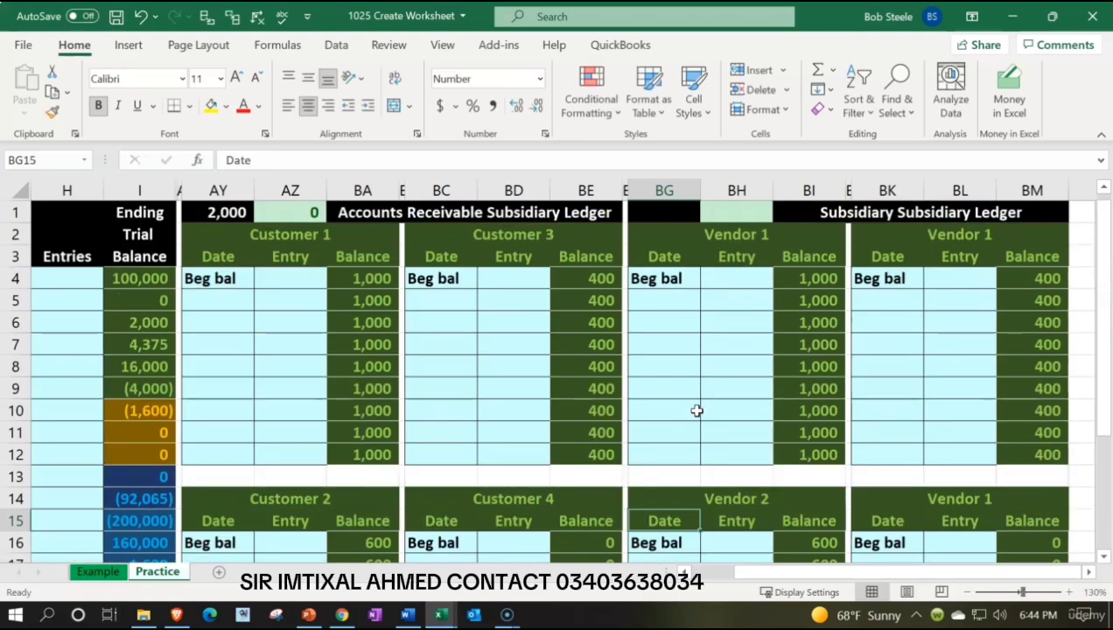
pyautogui.doubleClick(907, 231)
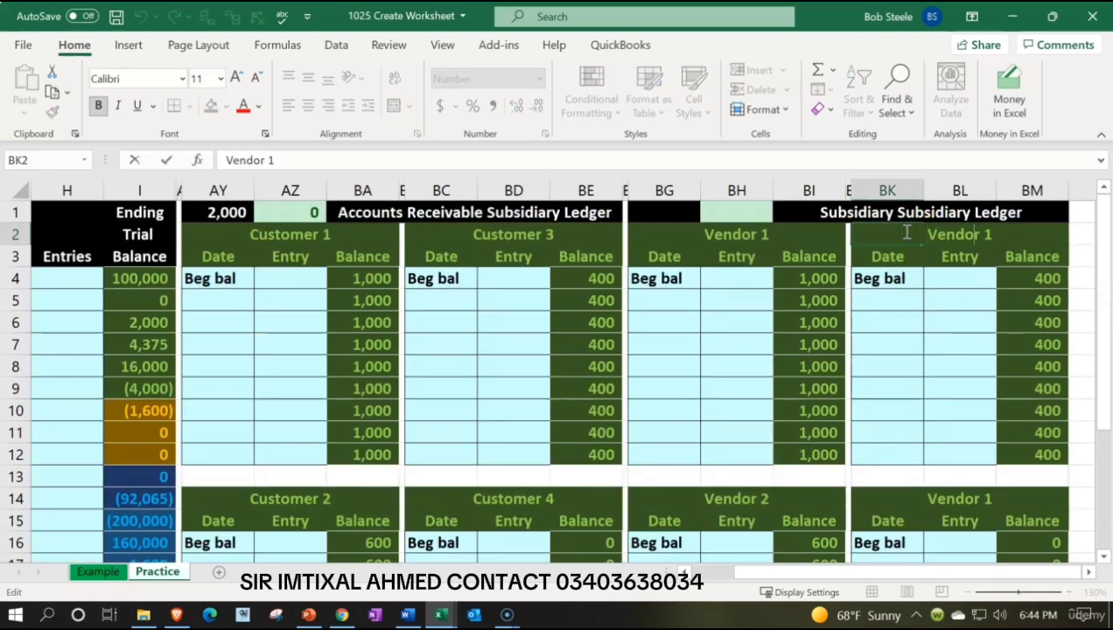
pyautogui.press('BackSpace')
pyautogui.write('3')
pyautogui.press('Return')
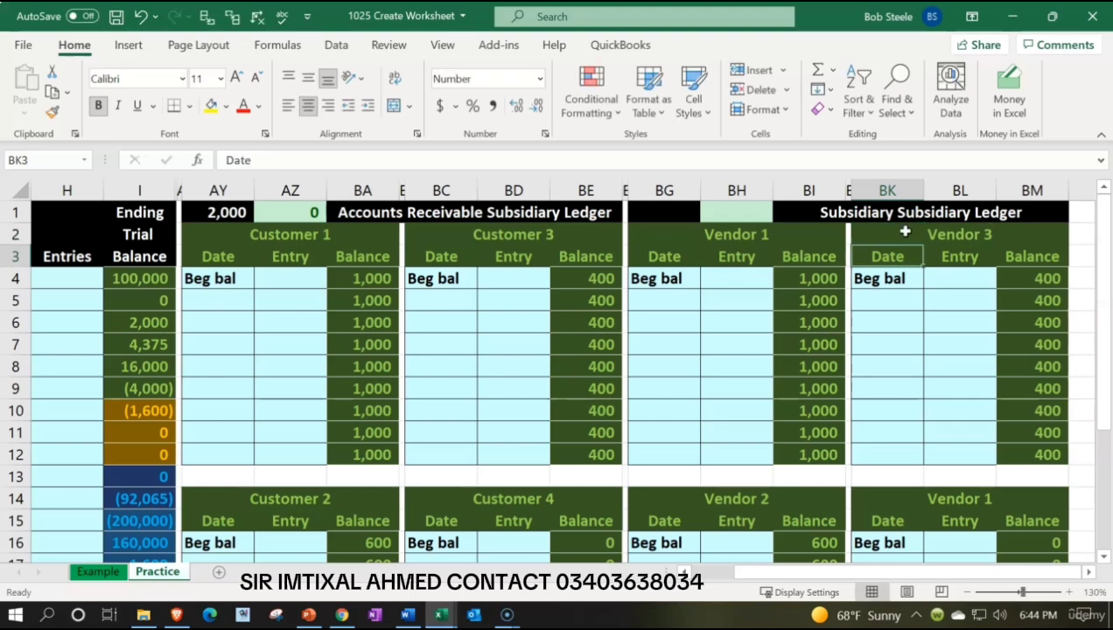
pyautogui.doubleClick(913, 500)
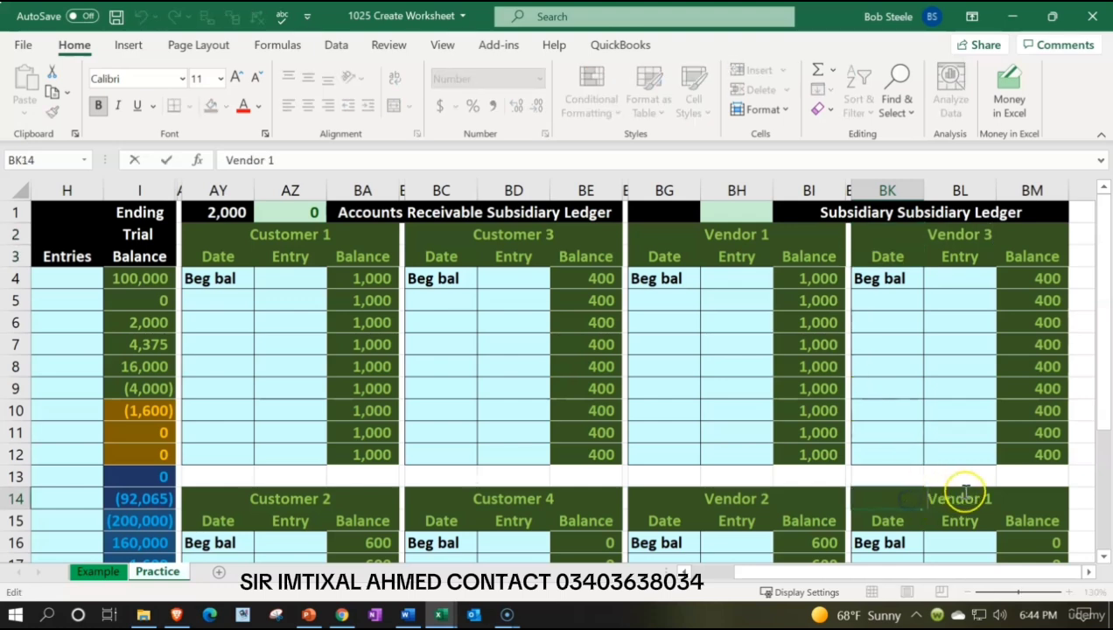
pyautogui.press('BackSpace')
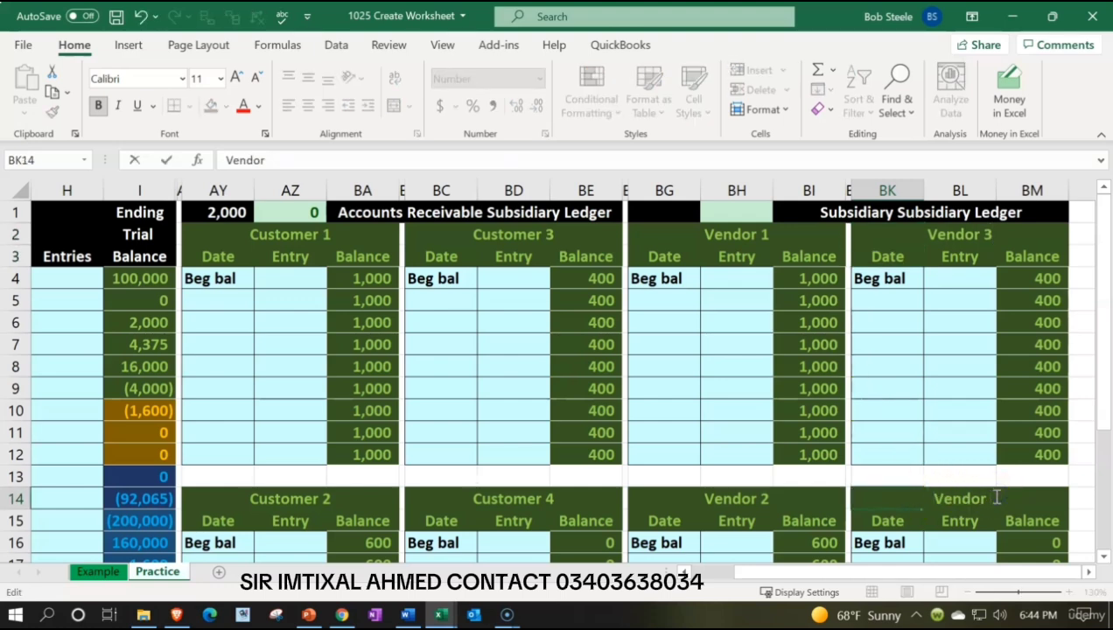
pyautogui.write('4')
pyautogui.press('Return')
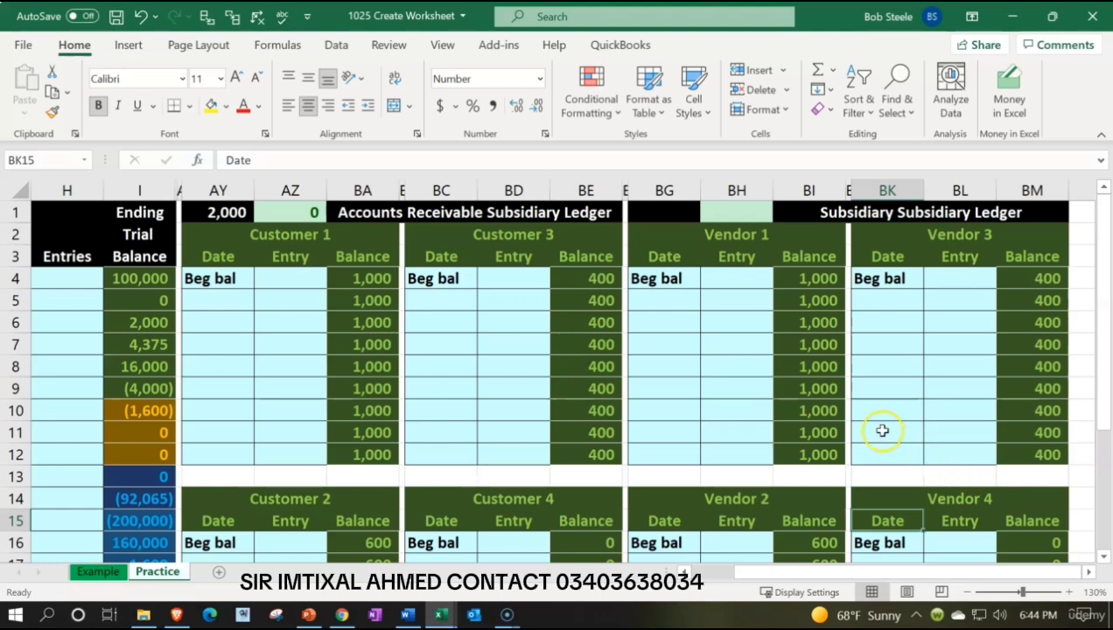
# Step: Fill the Vendor 1 header cells BG2:BI3 and balance cells BI4:BI12 with dark gold
pyautogui.moveTo(658, 231); pyautogui.dragTo(811, 455)
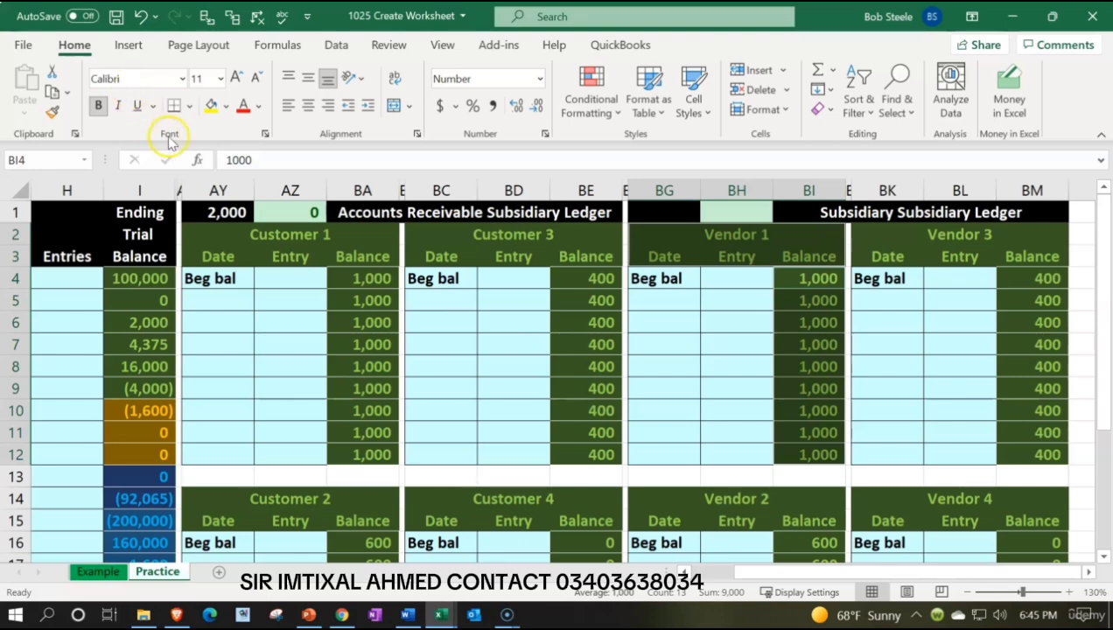
pyautogui.click(225, 106)
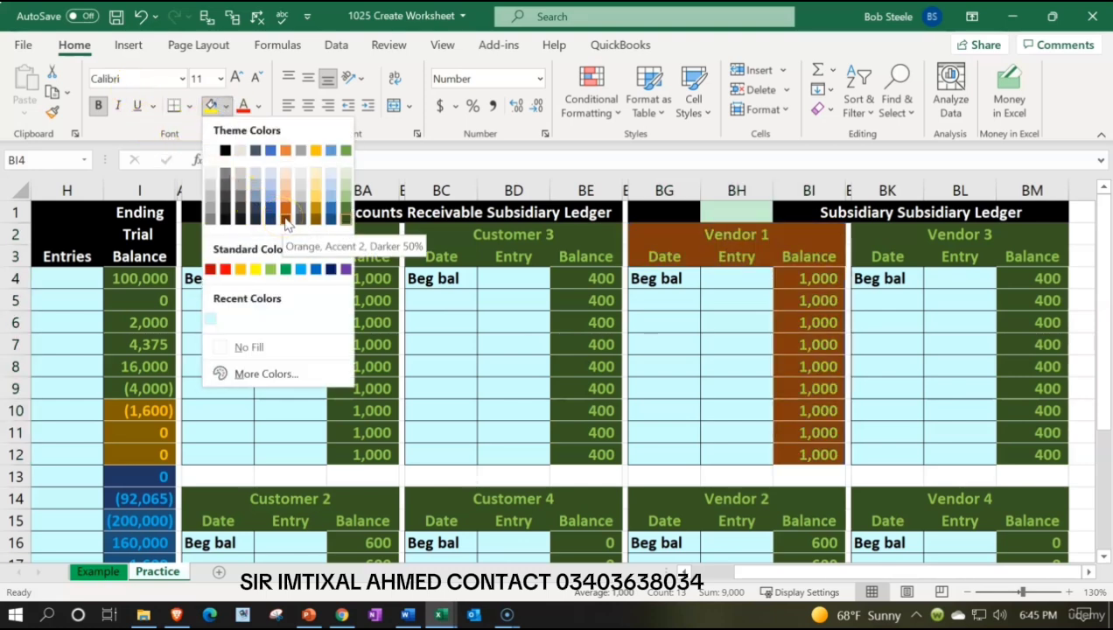
pyautogui.click(314, 217)
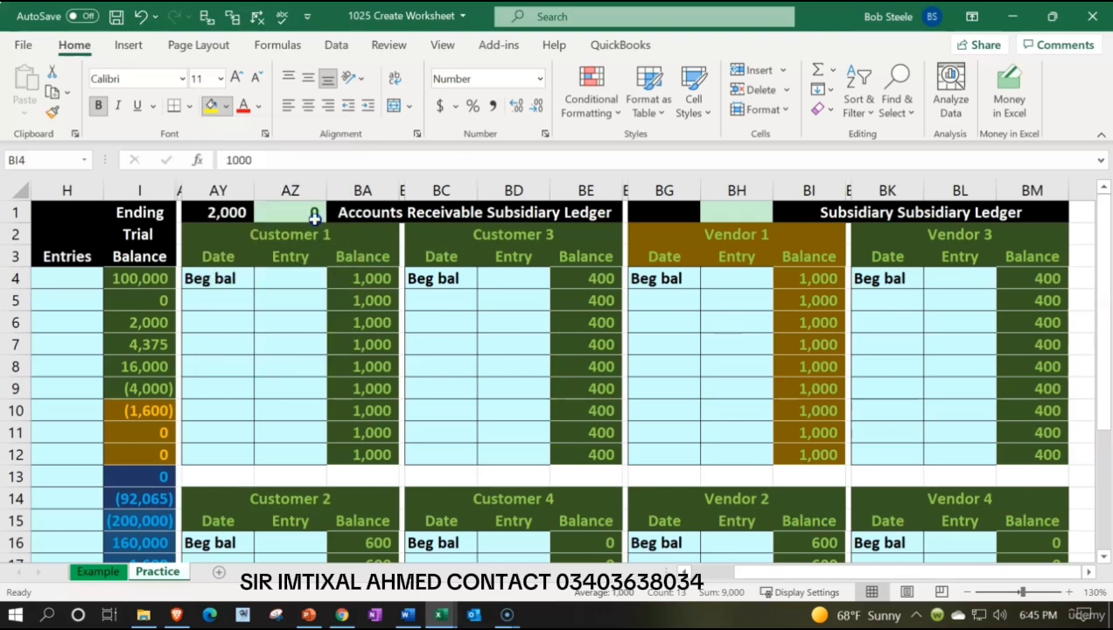
# Step: Set the font colour of the Vendor 1 header and balance cells to standard orange
pyautogui.click(260, 106)
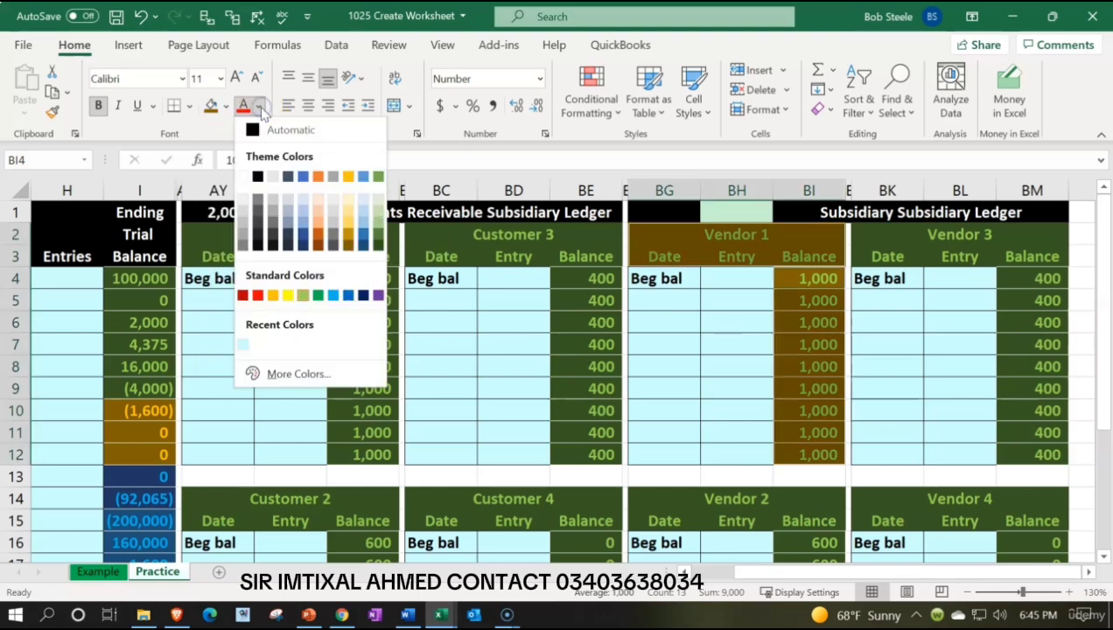
pyautogui.click(273, 296)
pyautogui.click(729, 325)
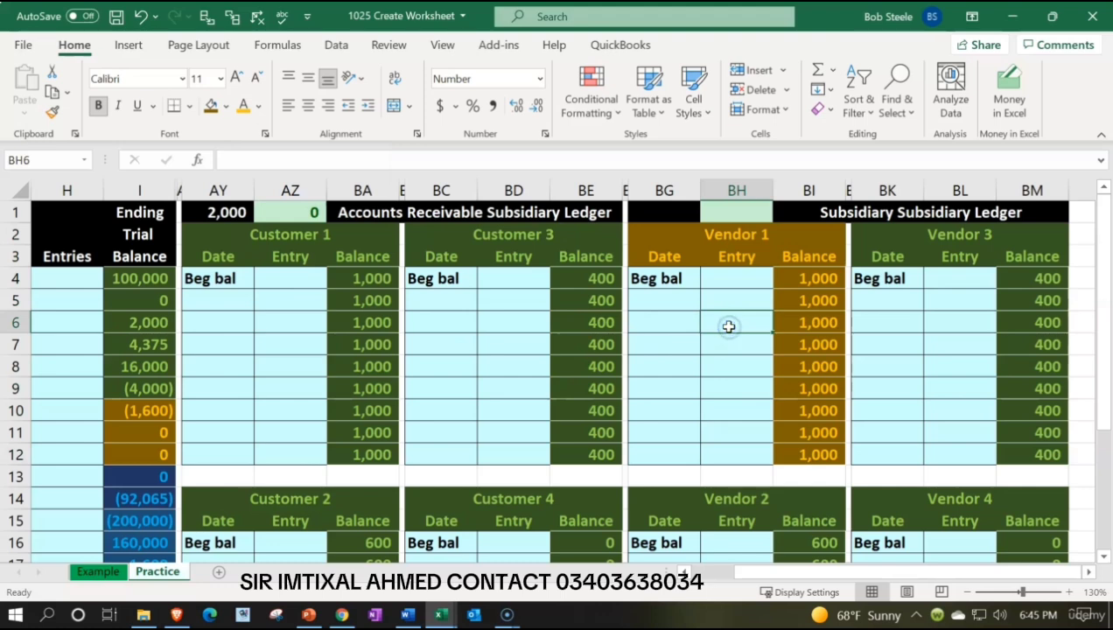
# Step: Copy the formatting of the Vendor 1 block BG2:BI12 onto the Vendor 3, Vendor 2 and Vendor 4 blocks
pyautogui.moveTo(662, 233)
pyautogui.mouseDown()
pyautogui.moveTo(716, 273)
pyautogui.moveTo(794, 442)
pyautogui.mouseUp()
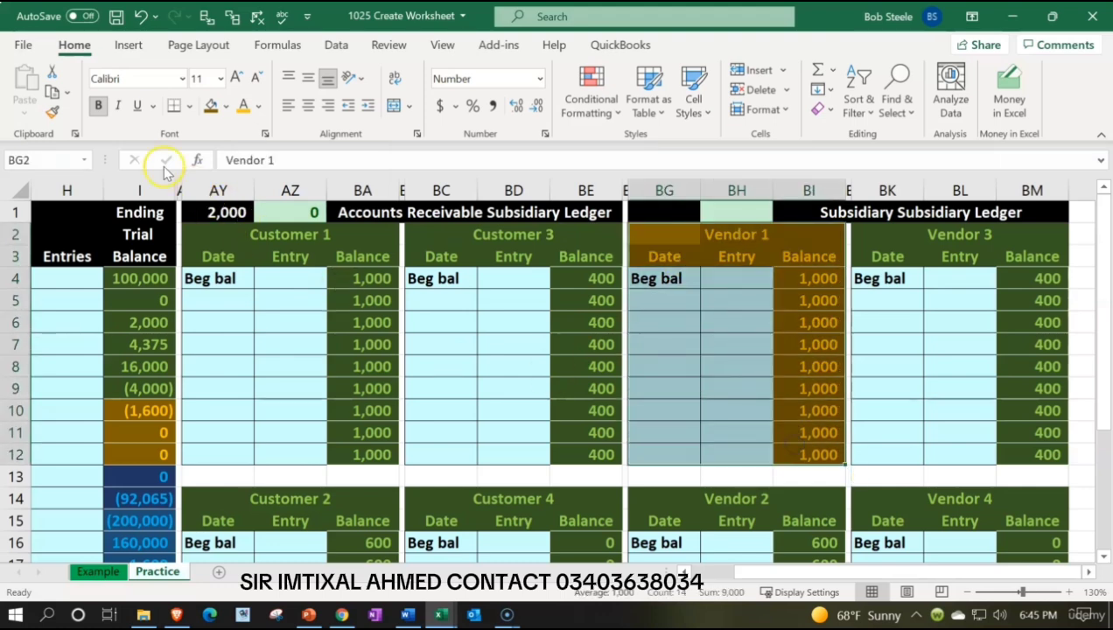
pyautogui.click(54, 113)
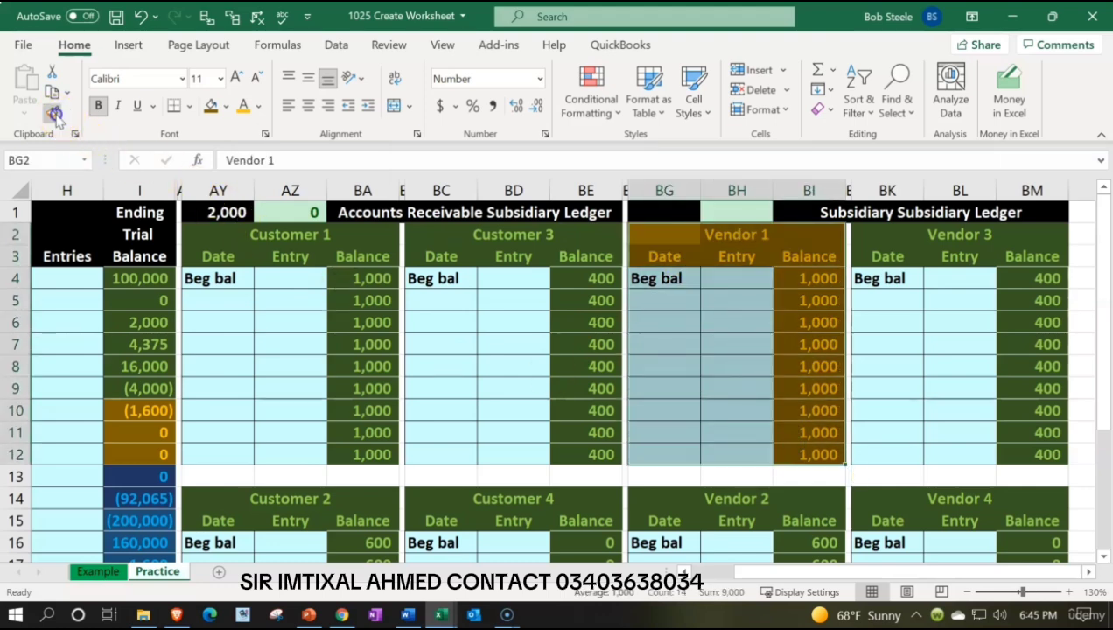
pyautogui.click(886, 232)
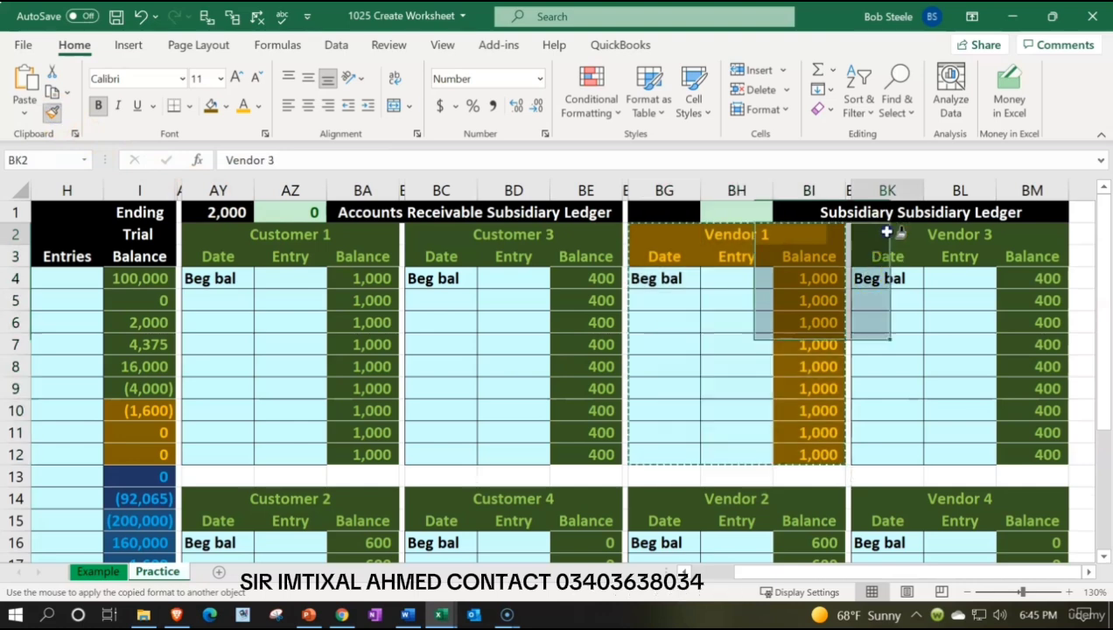
pyautogui.click(52, 112)
pyautogui.scroll(-1, 873, 447)
pyautogui.click(666, 432)
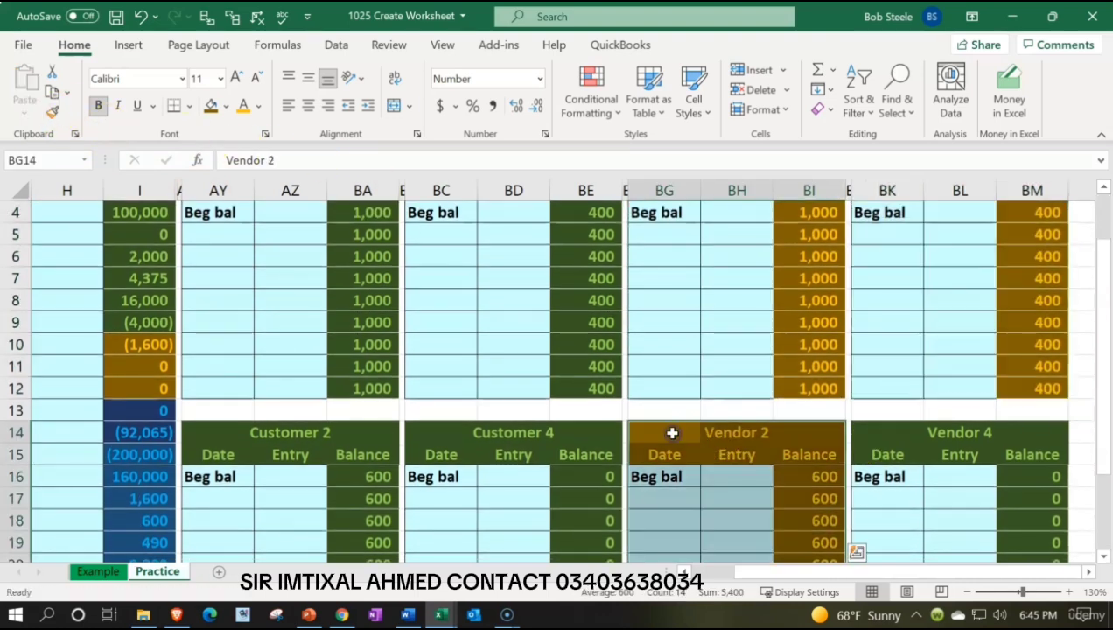
pyautogui.click(53, 112)
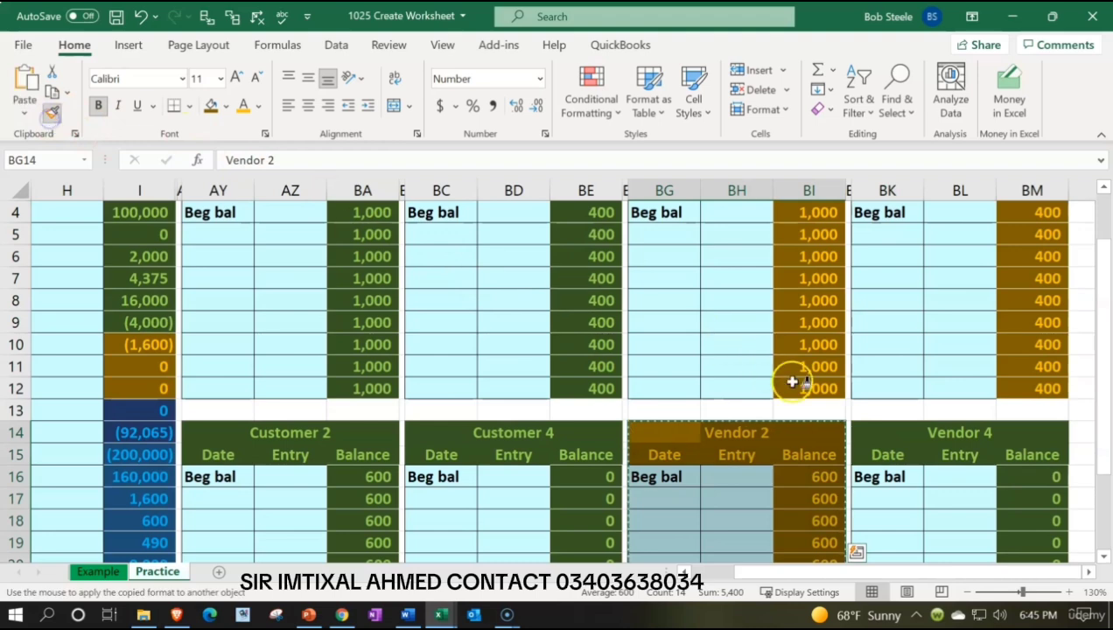
pyautogui.click(892, 426)
pyautogui.scroll(1, 893, 426)
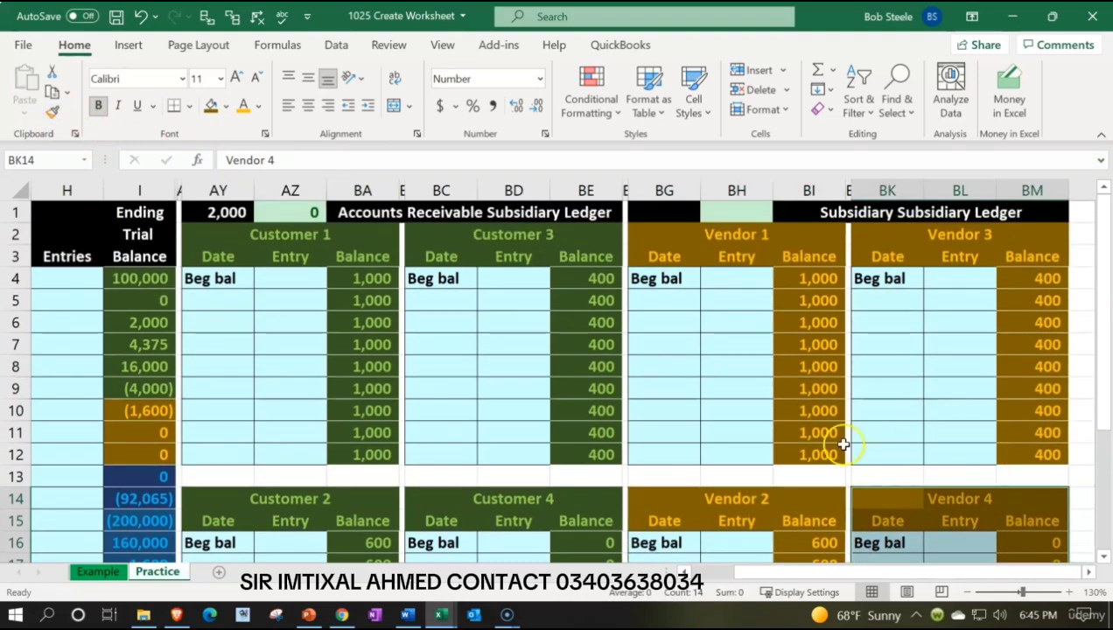
# Step: Examine the Accounts payable row's beginning and ending trial balances in row 10
pyautogui.click(136, 411)
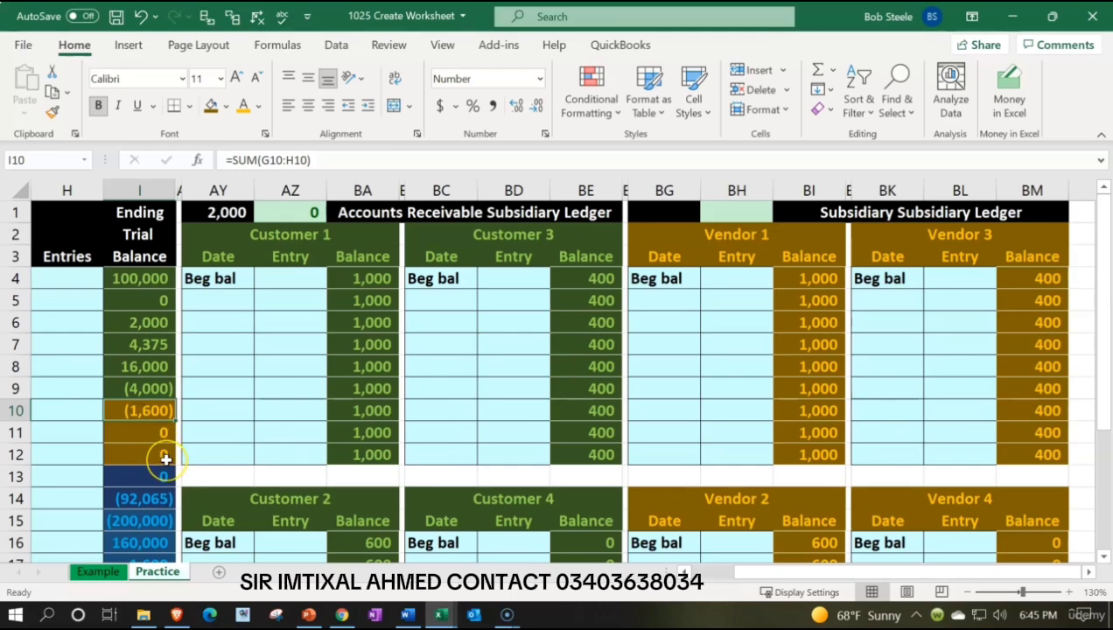
pyautogui.press('Left')
pyautogui.press('Left')
pyautogui.press('Left')
pyautogui.press('Left')
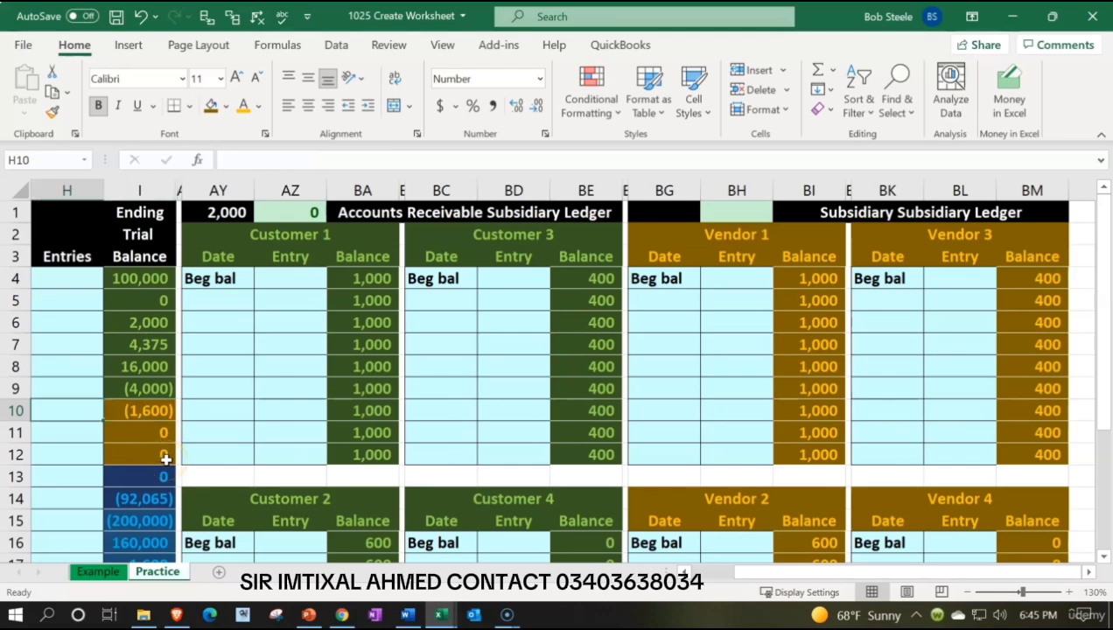
pyautogui.press('Right')
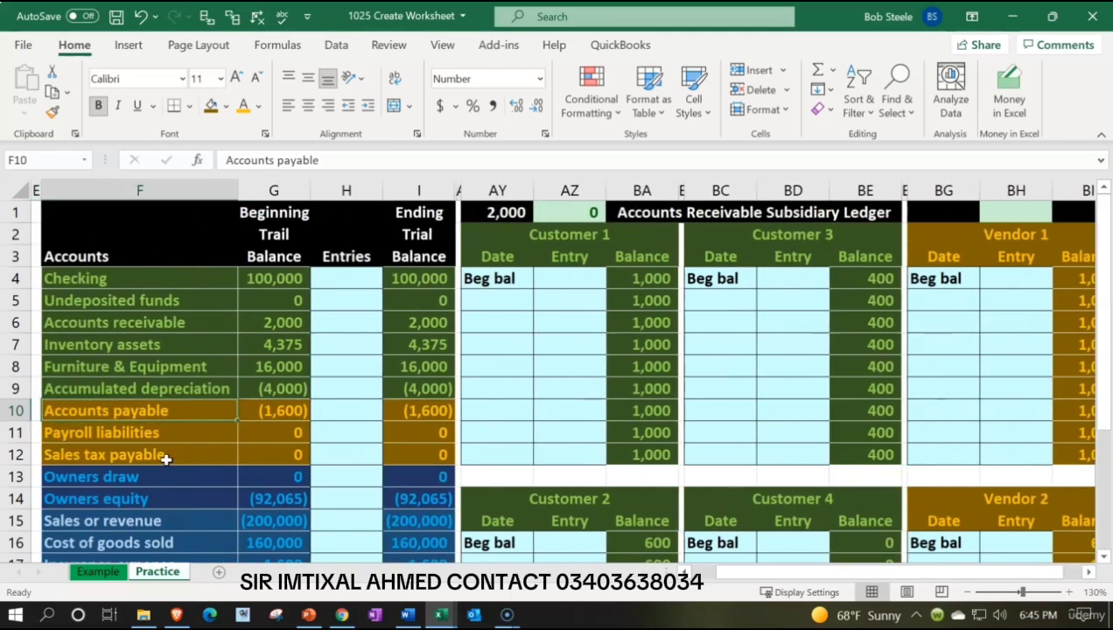
pyautogui.press('Right')
pyautogui.press('Right')
pyautogui.press('Right')
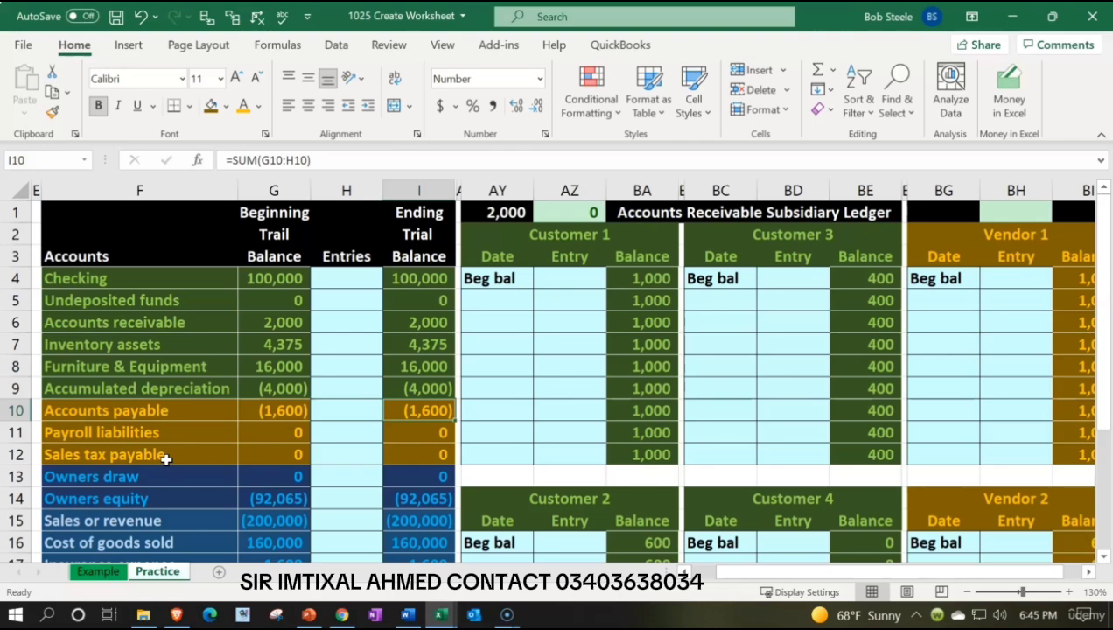
# Step: Set the Vendor 1 and Vendor 3 beginning balances in BI4 and BM4 to 0
pyautogui.press('Right')
pyautogui.press('Right')
pyautogui.press('Right')
pyautogui.press('Right')
pyautogui.press('Right')
pyautogui.press('Right')
pyautogui.press('Right')
pyautogui.press('Right')
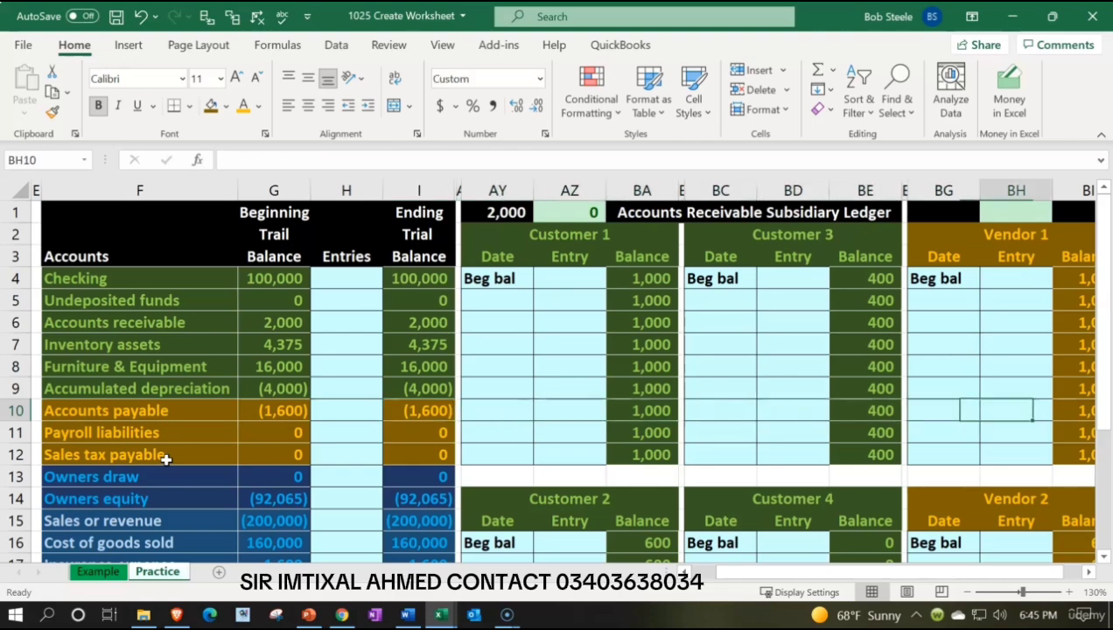
pyautogui.press('Right')
pyautogui.press('Right')
pyautogui.press('Right')
pyautogui.press('Right')
pyautogui.press('Right')
pyautogui.press('Up')
pyautogui.press('Up')
pyautogui.press('Up')
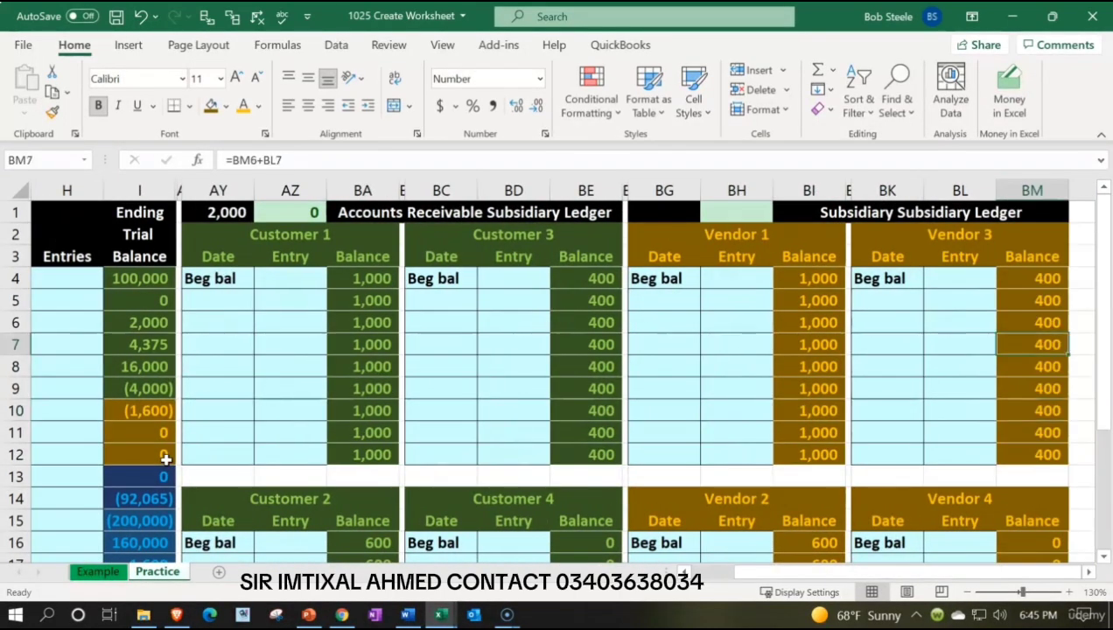
pyautogui.press('Up')
pyautogui.press('Left')
pyautogui.press('Left')
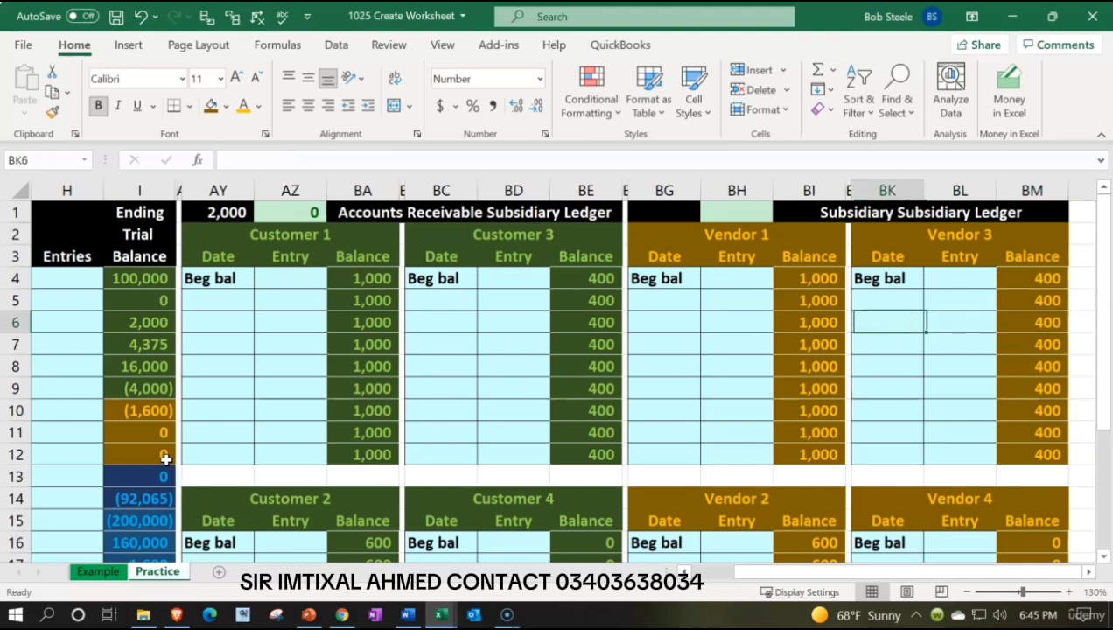
pyautogui.press('Left')
pyautogui.press('Up')
pyautogui.press('Up')
pyautogui.press('Left')
pyautogui.write('0')
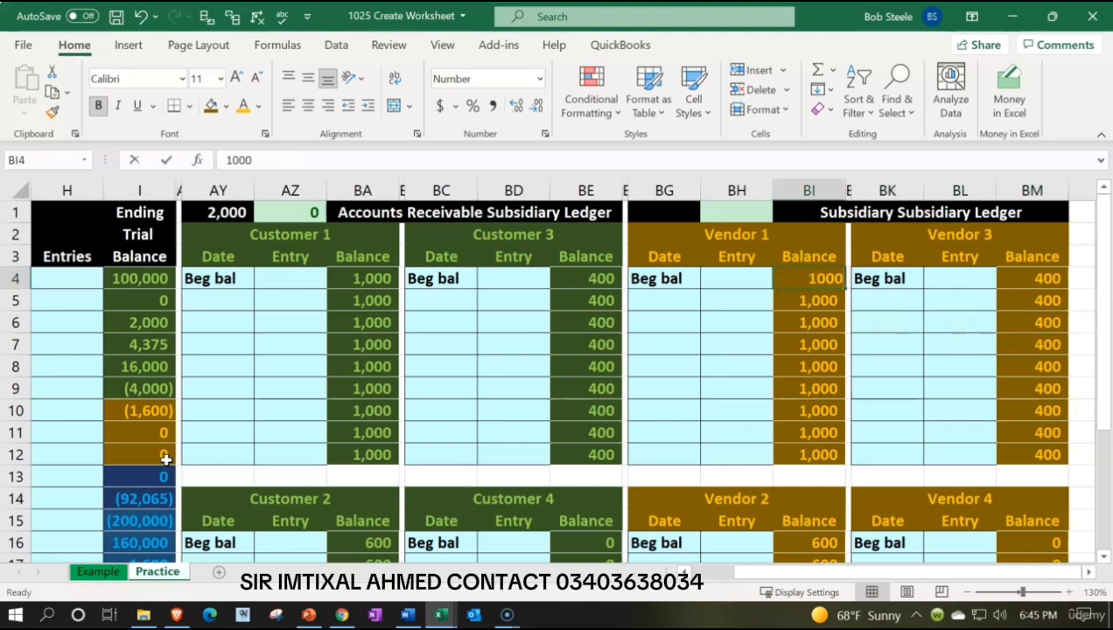
pyautogui.press('Return')
pyautogui.press('Right')
pyautogui.press('Right')
pyautogui.press('Right')
pyautogui.press('Right')
pyautogui.press('Up')
pyautogui.write('0')
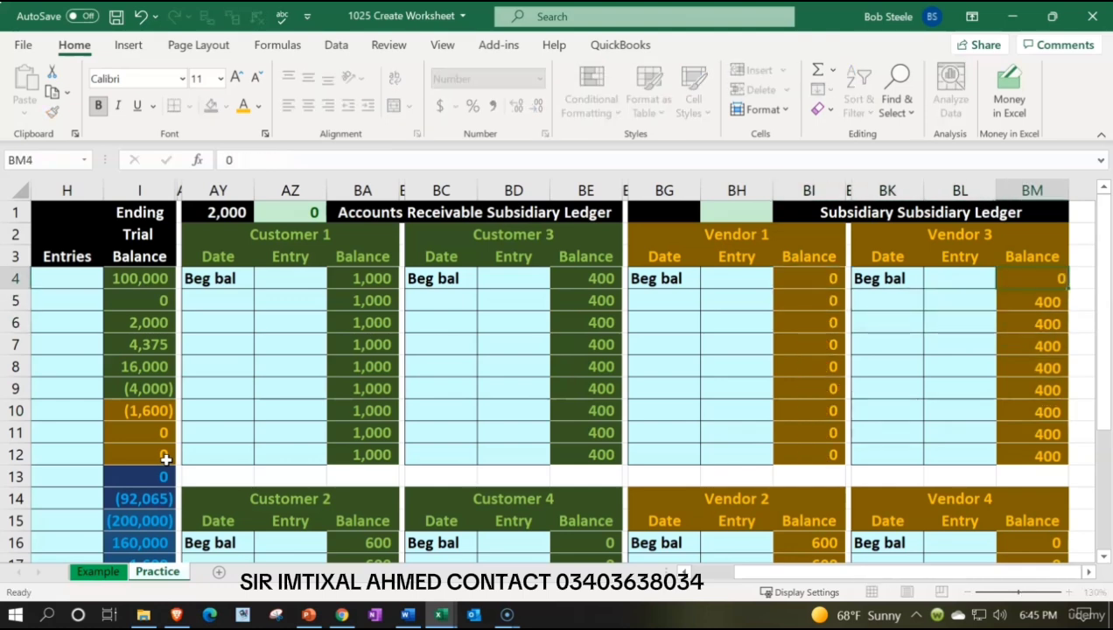
pyautogui.press('Return')
# Step: Set the Vendor 2 beginning balance in BI16 to 0
pyautogui.press('Down')
pyautogui.press('Down')
pyautogui.press('Down')
pyautogui.press('Down')
pyautogui.press('Down')
pyautogui.press('Down')
pyautogui.press('Down')
pyautogui.press('Down')
pyautogui.press('Down')
pyautogui.press('Down')
pyautogui.press('Down')
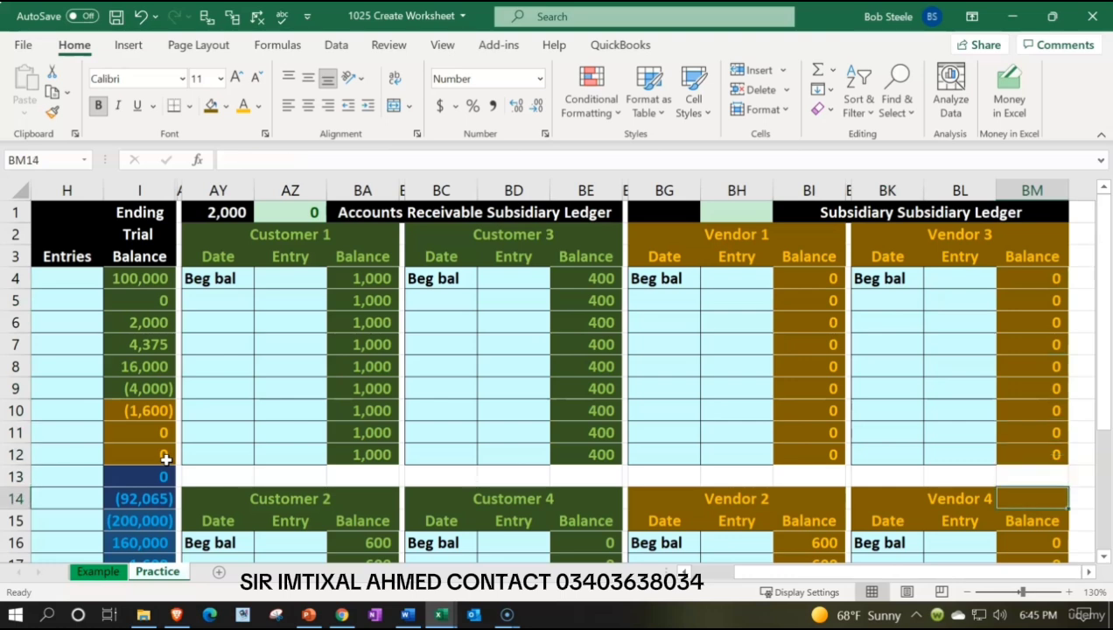
pyautogui.press('Left')
pyautogui.press('Left')
pyautogui.press('Left')
pyautogui.press('Left')
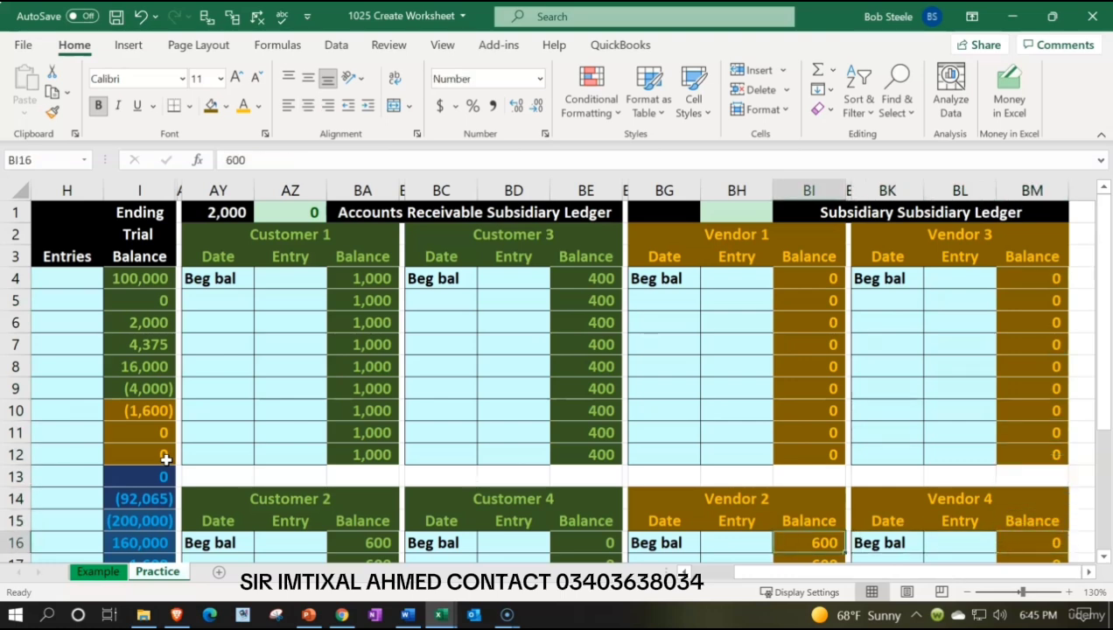
pyautogui.write('0')
pyautogui.press('Return')
pyautogui.press('Down')
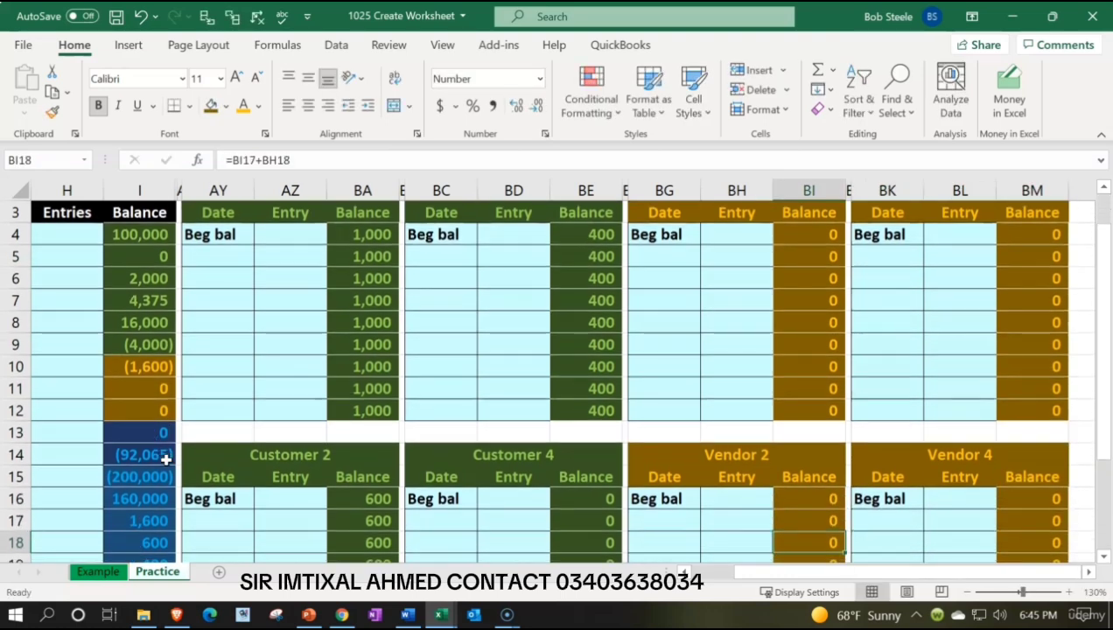
# Step: Enter -700 as the Vendor 1 beginning balance in BI4
pyautogui.press('Up')
pyautogui.press('Right')
pyautogui.press('Up')
pyautogui.press('Up')
pyautogui.press('Up')
pyautogui.press('Up')
pyautogui.press('Up')
pyautogui.press('Up')
pyautogui.press('Up')
pyautogui.press('Up')
pyautogui.press('Up')
pyautogui.press('Up')
pyautogui.press('Up')
pyautogui.press('Up')
pyautogui.press('Up')
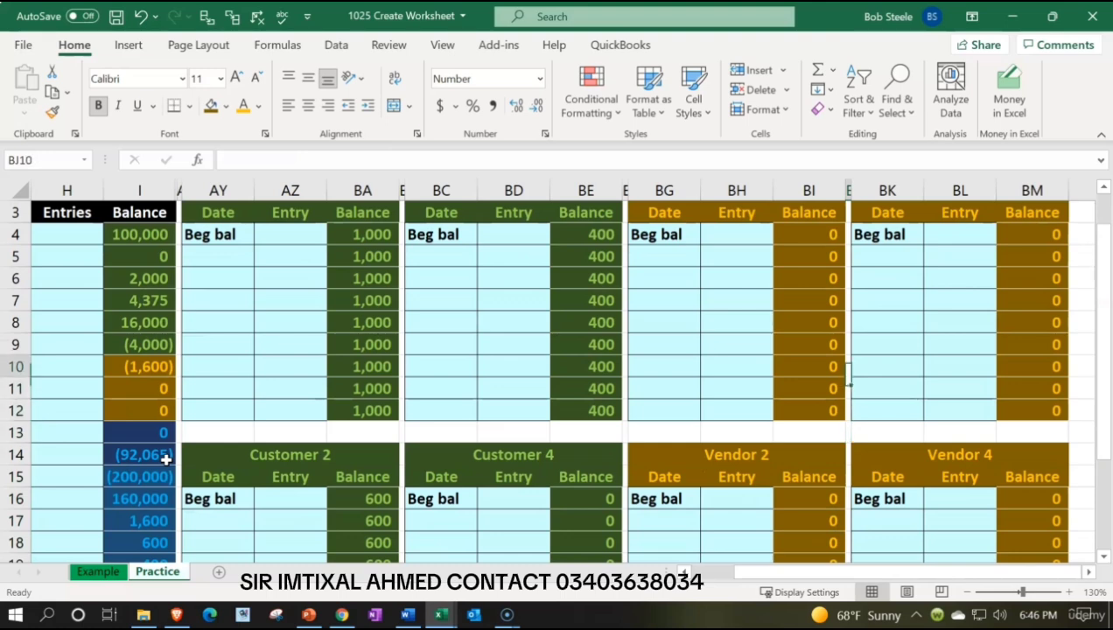
pyautogui.press('Left')
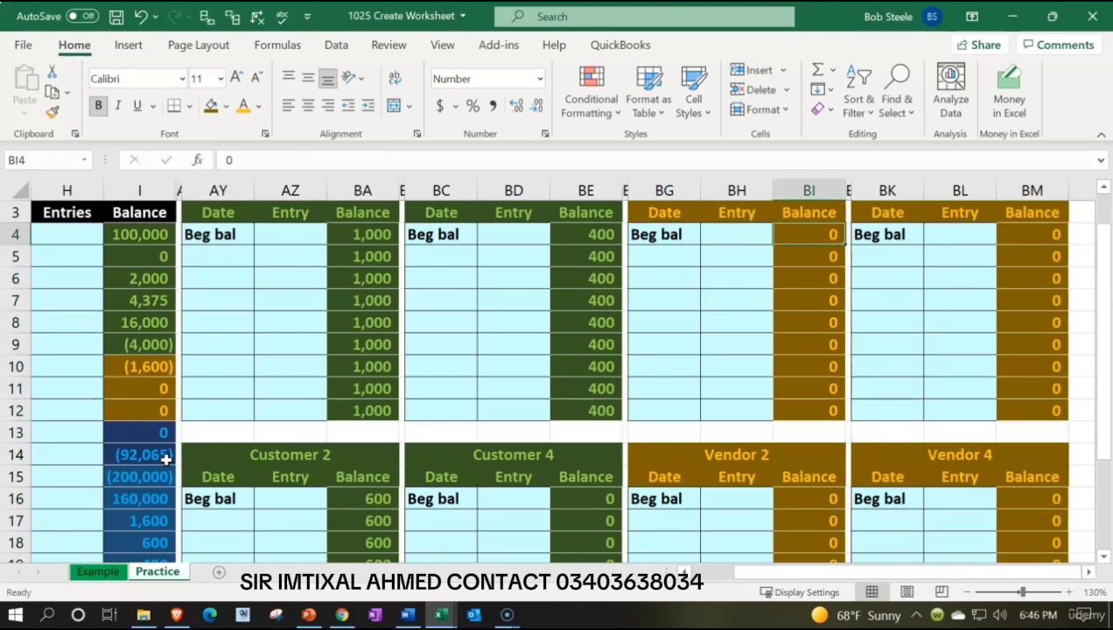
pyautogui.write('=')
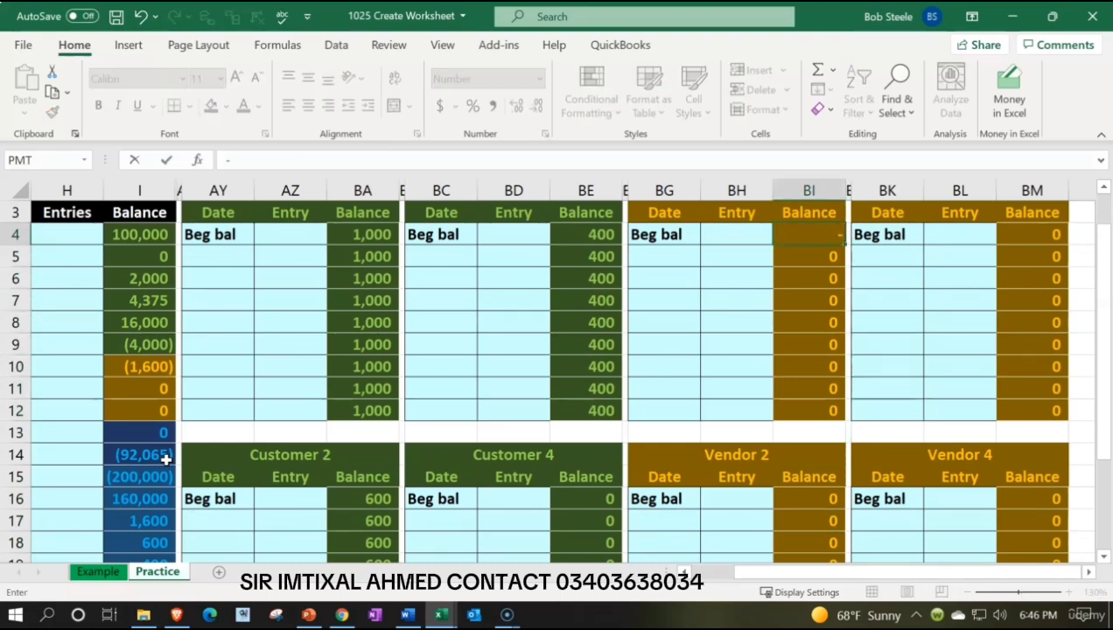
pyautogui.write('700')
pyautogui.press('Return')
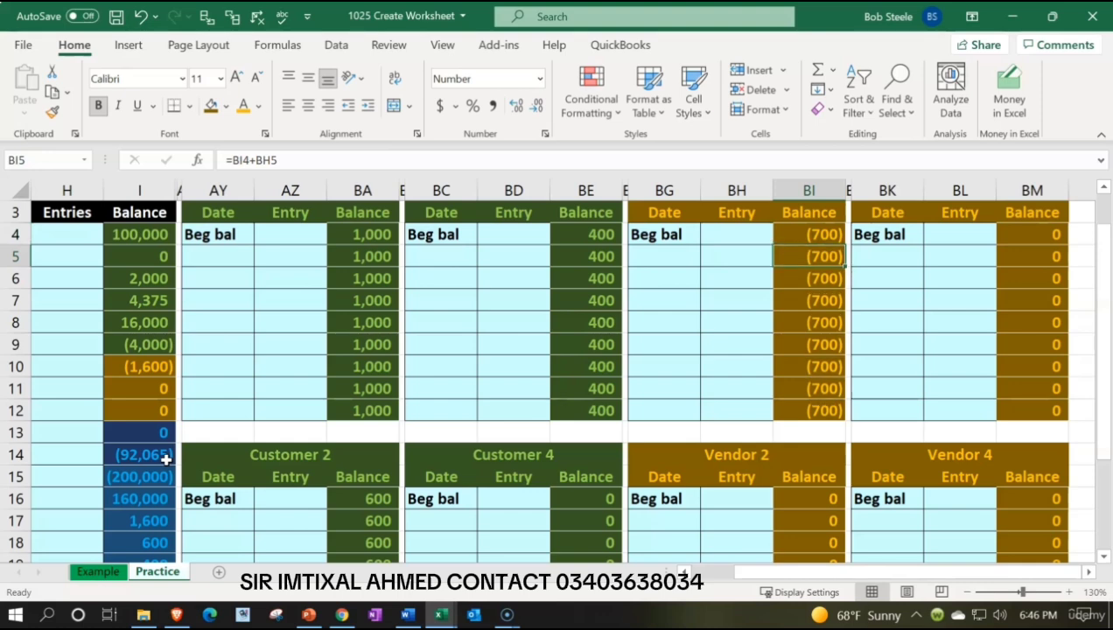
# Step: Enter -600 as the Vendor 2 beginning balance in BI16
pyautogui.press('Down')
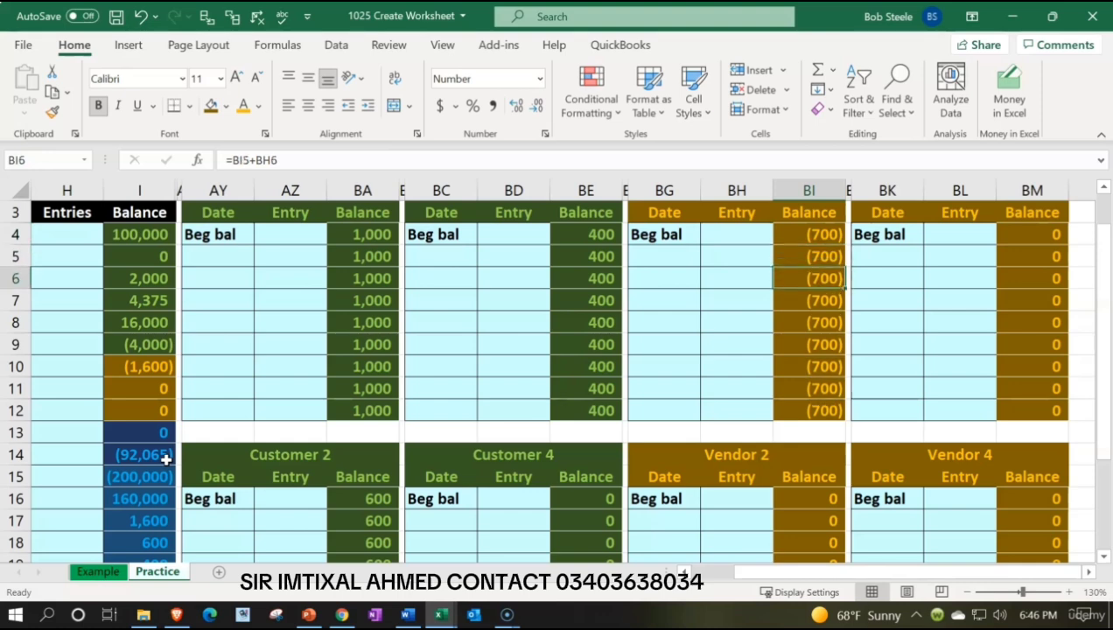
pyautogui.press('Up')
pyautogui.scroll(1, 166, 458)
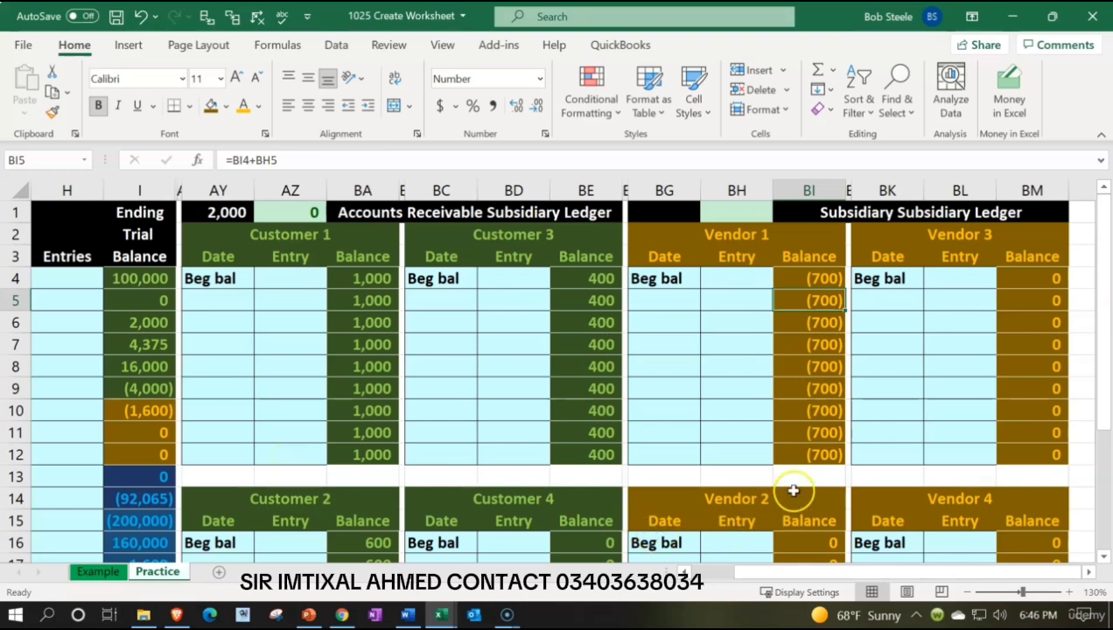
pyautogui.scroll(-1, 829, 419)
pyautogui.scroll(-1, 829, 420)
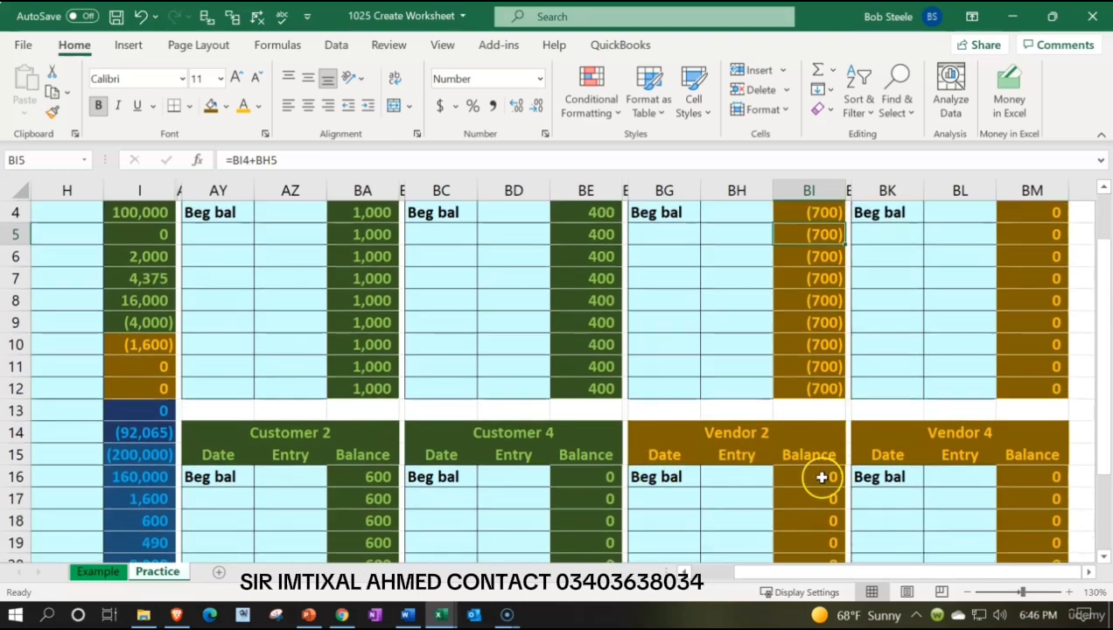
pyautogui.click(819, 477)
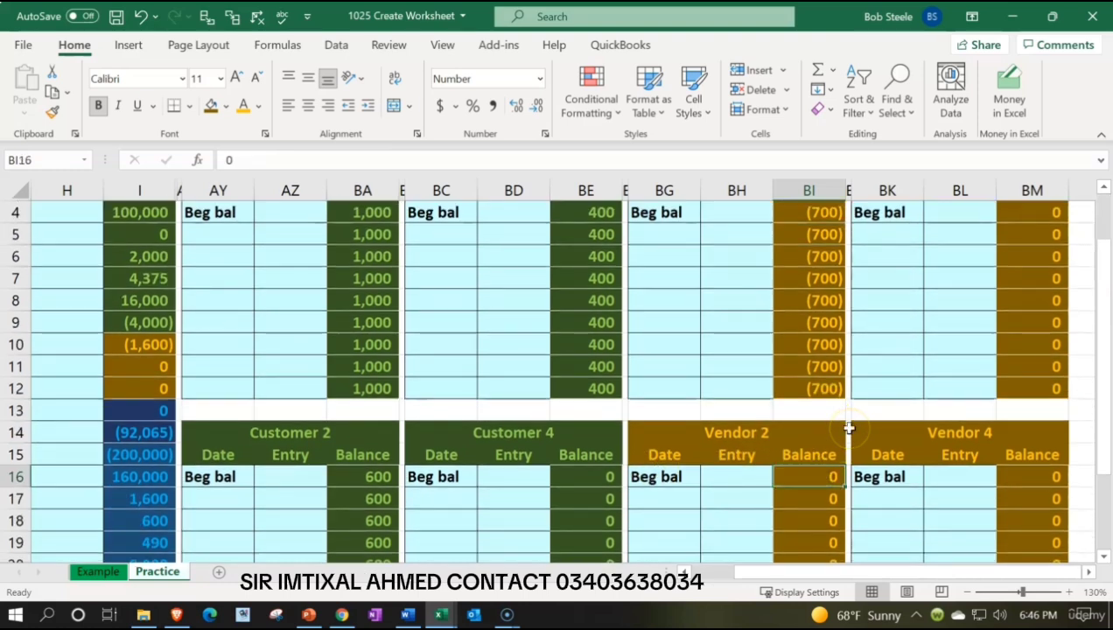
pyautogui.write('-600')
pyautogui.press('Return')
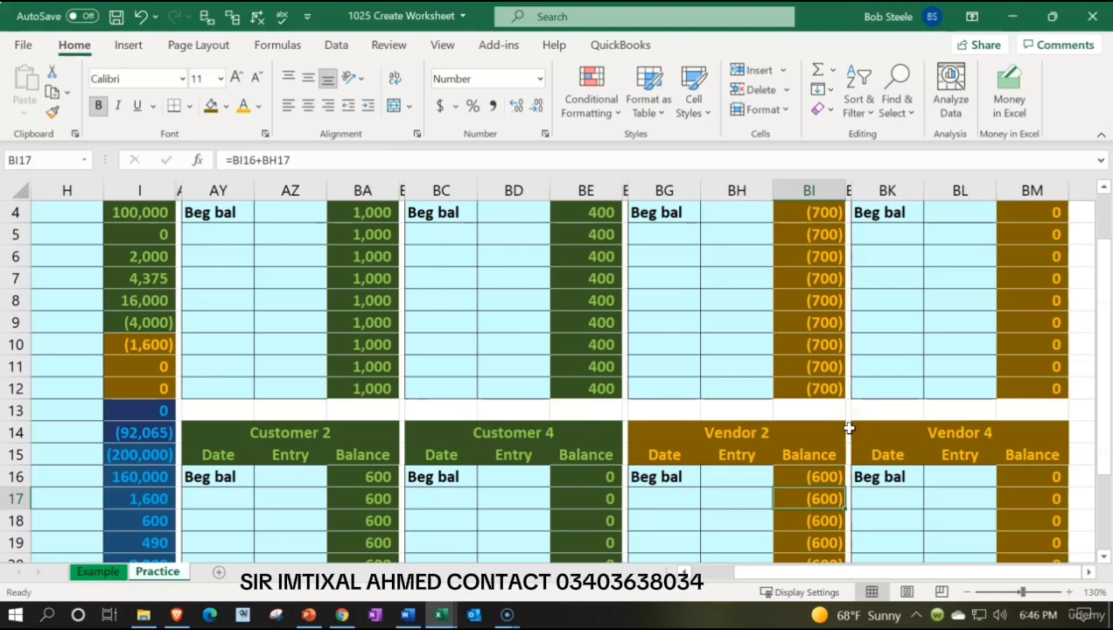
# Step: Enter -300 as the Vendor 3 beginning balance in BM4 and check the combined sum of BM4, BI4 and BI16
pyautogui.scroll(1, 847, 427)
pyautogui.click(1038, 278)
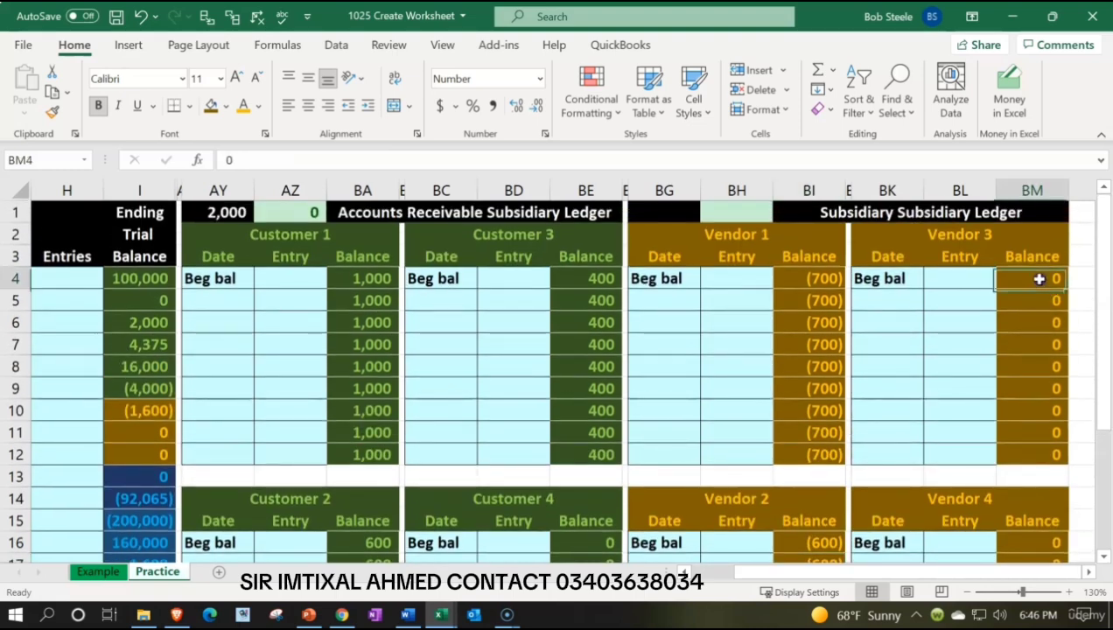
pyautogui.write('-300')
pyautogui.press('Return')
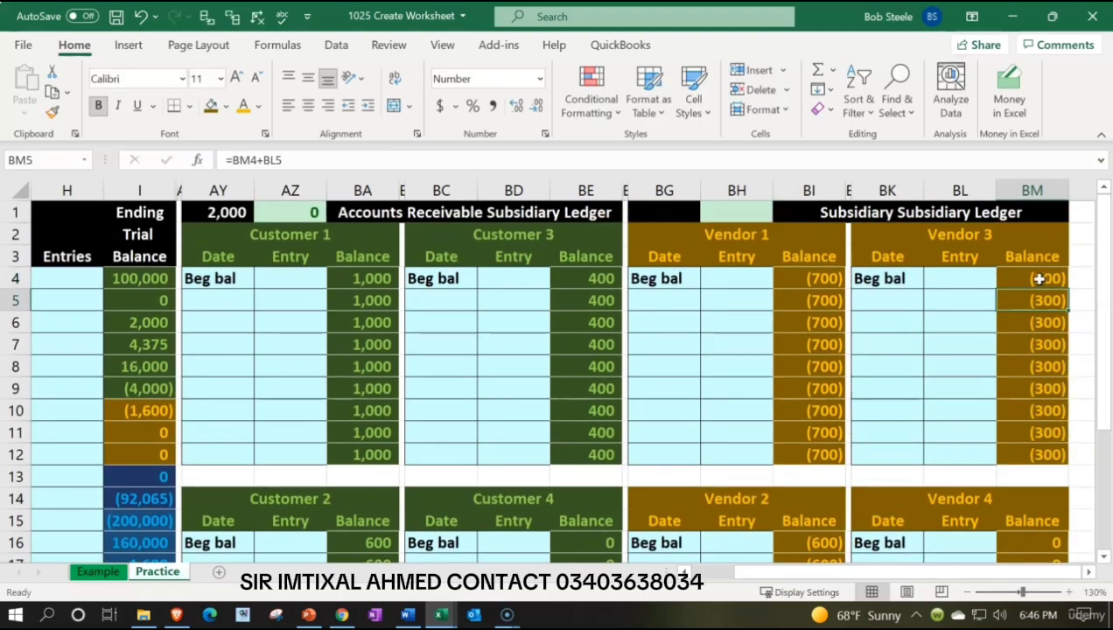
pyautogui.click(1038, 278)
pyautogui.keyDown('ctrl'); pyautogui.click(816, 276); pyautogui.keyUp('ctrl')
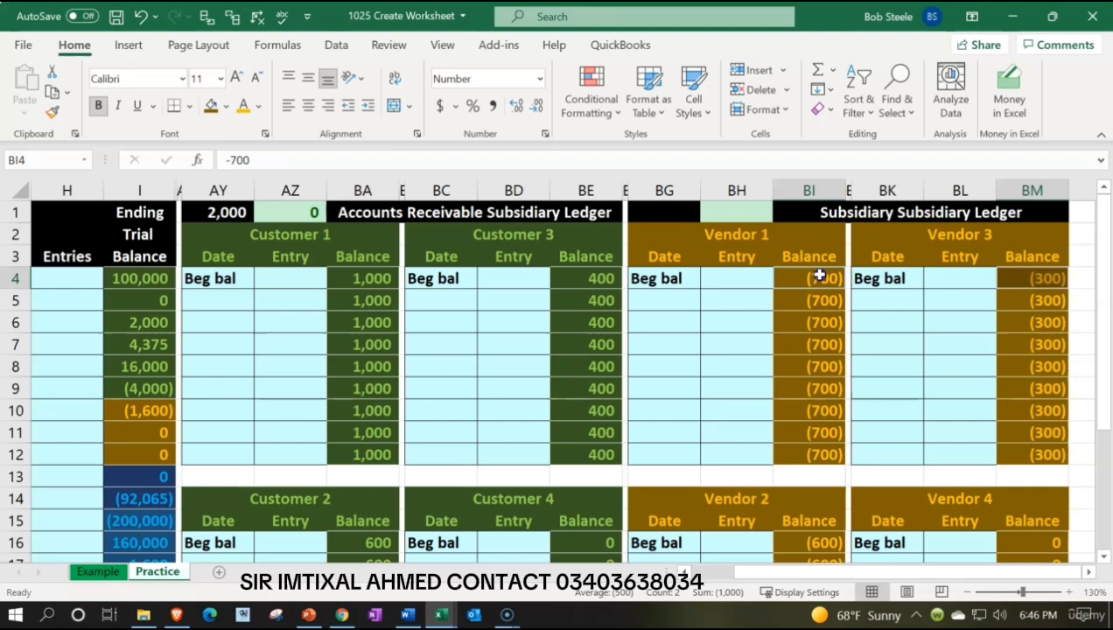
pyautogui.keyDown('ctrl'); pyautogui.click(827, 547); pyautogui.keyUp('ctrl')
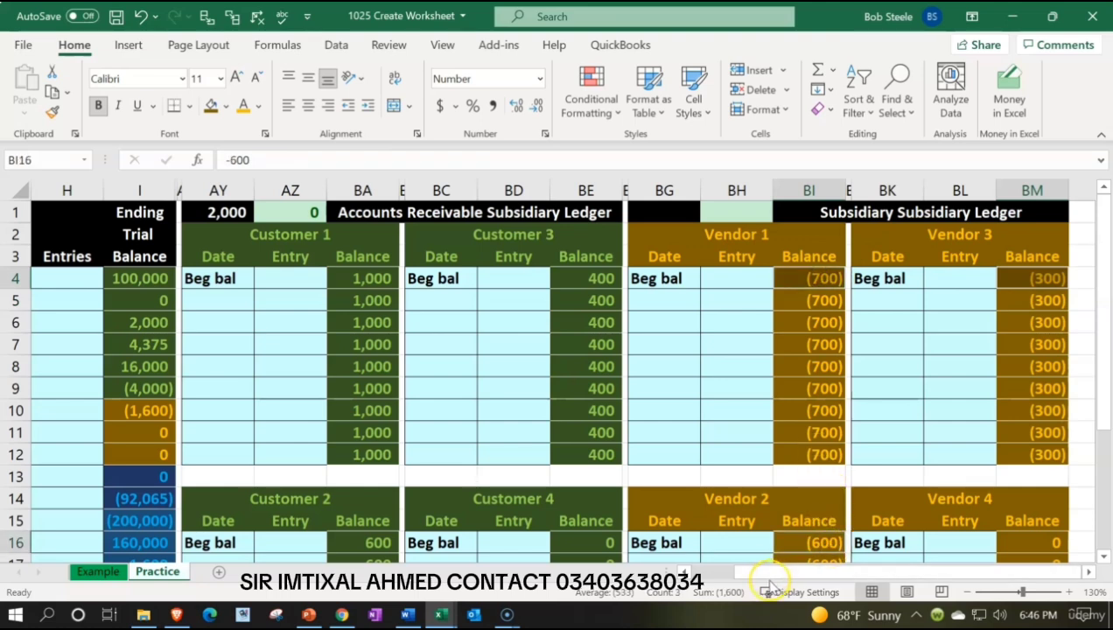
pyautogui.click(705, 395)
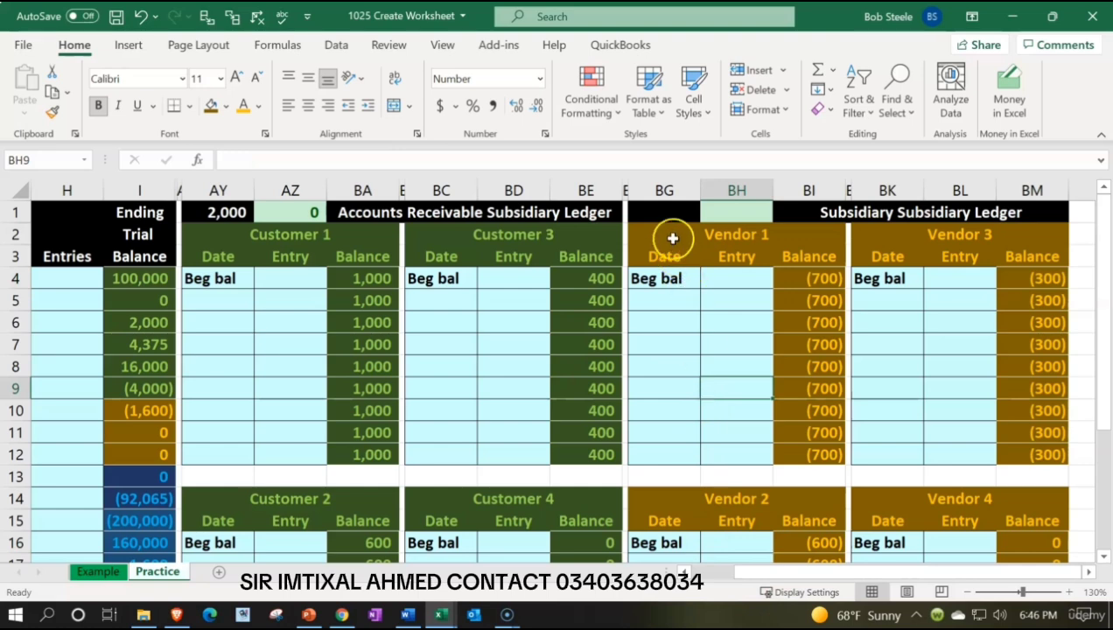
# Step: Total the four vendors' ending balances in BG1 with the formula =BI12+BI24+BM12+BM24
pyautogui.click(665, 213)
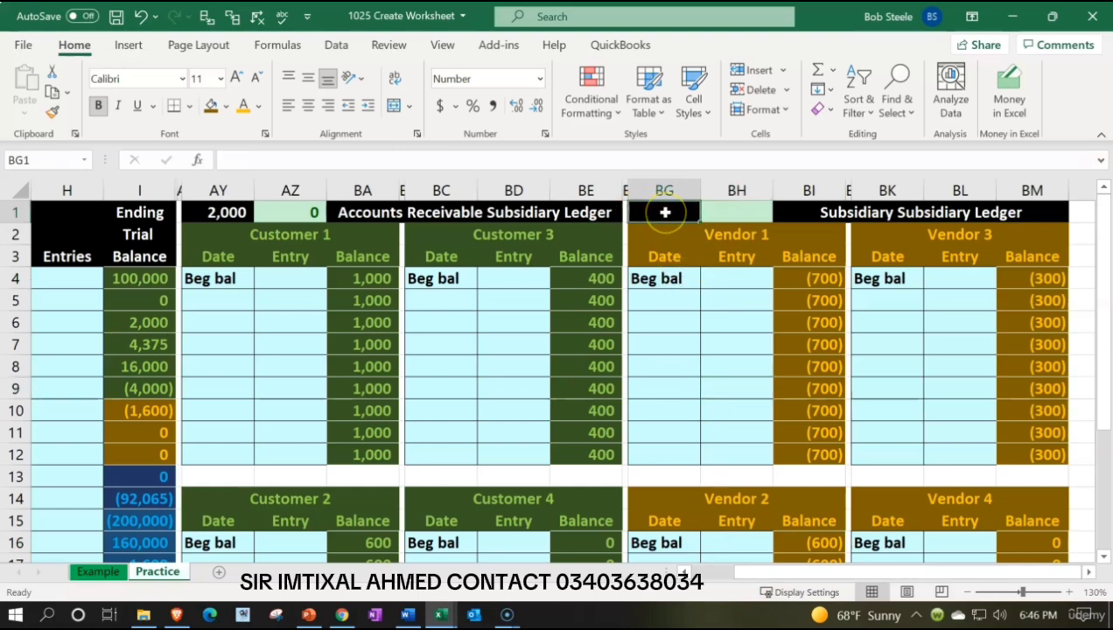
pyautogui.scroll(-1, 815, 466)
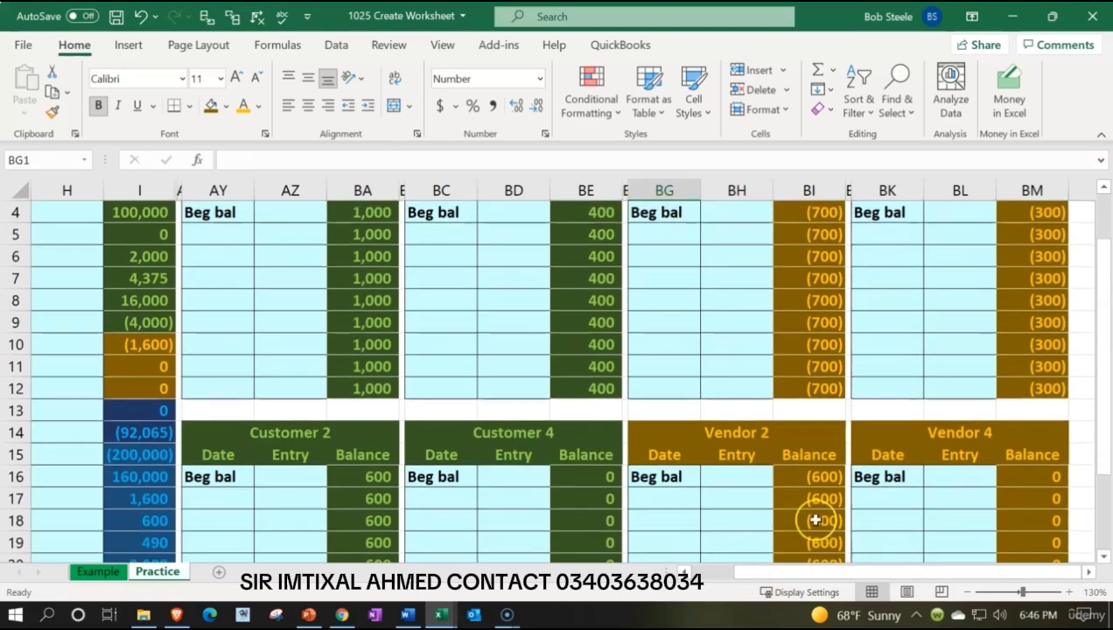
pyautogui.scroll(1, 801, 455)
pyautogui.write('=')
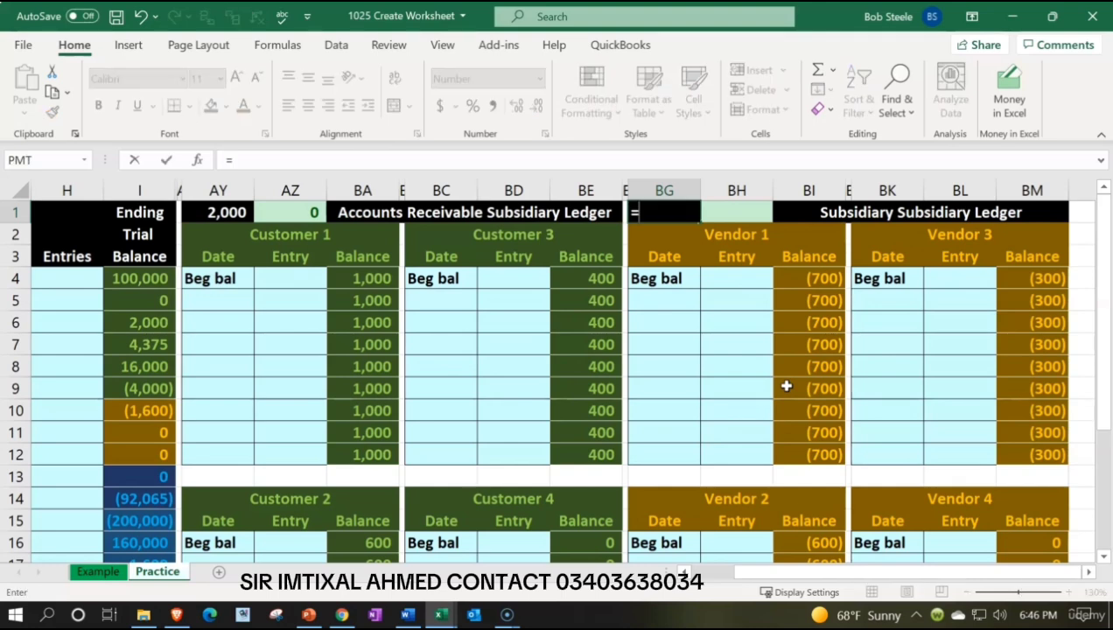
pyautogui.click(824, 450)
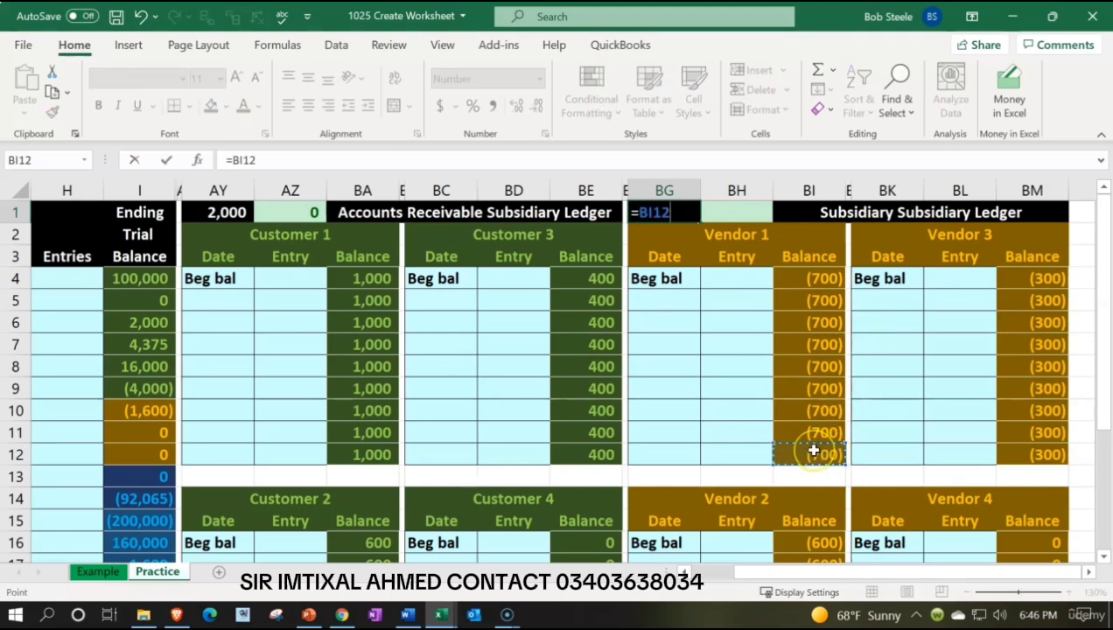
pyautogui.write('+')
pyautogui.scroll(-3, 814, 452)
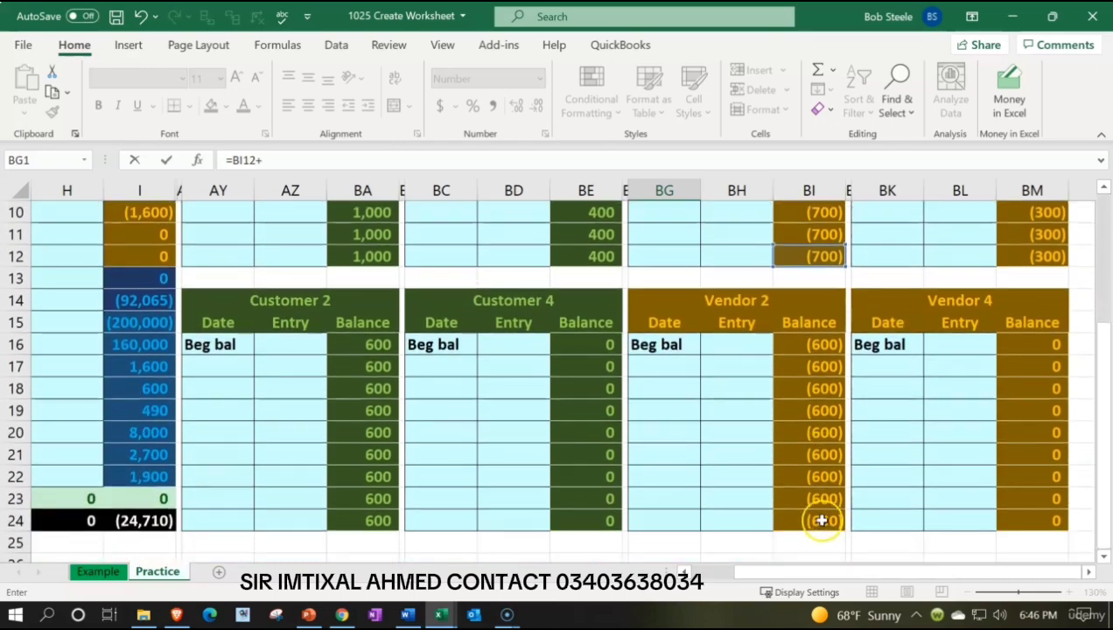
pyautogui.click(819, 518)
pyautogui.scroll(2, 914, 495)
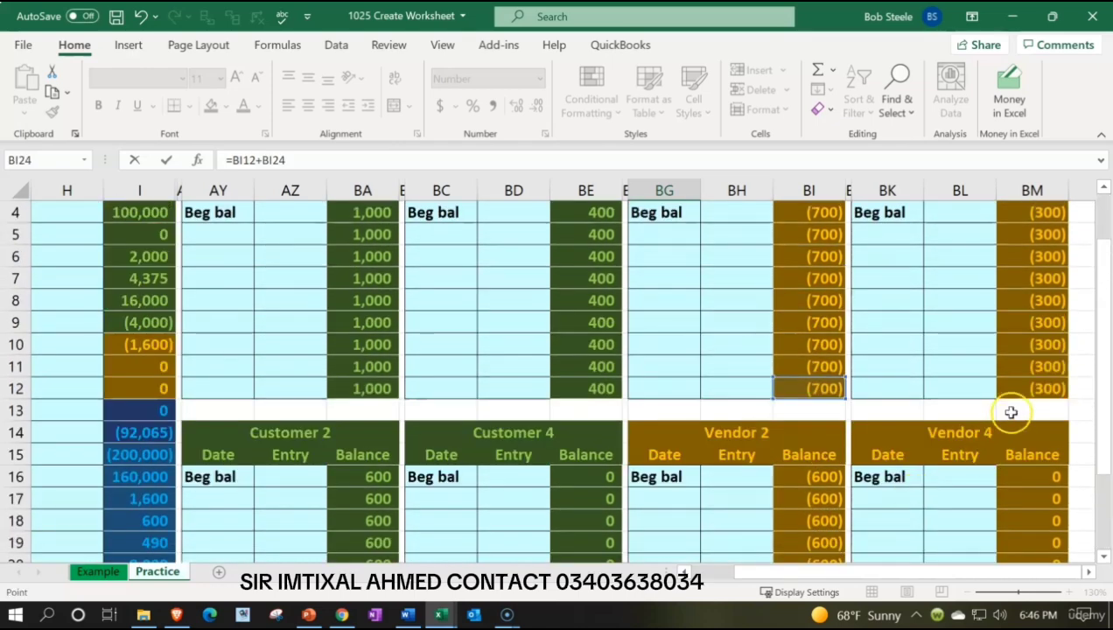
pyautogui.write('+')
pyautogui.click(1030, 389)
pyautogui.scroll(-2, 1031, 390)
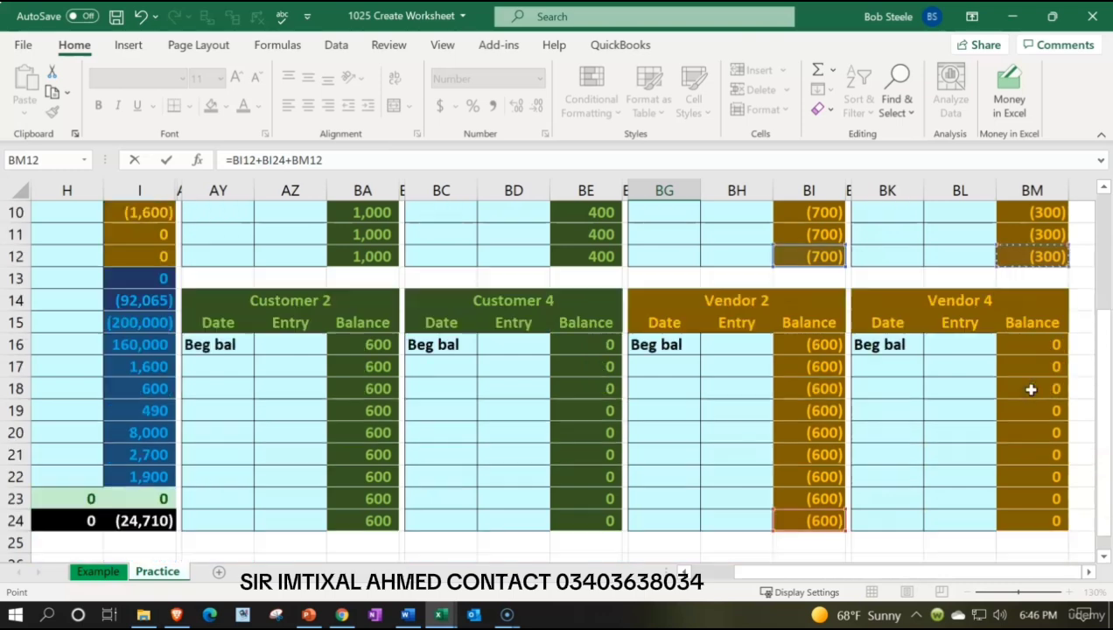
pyautogui.write('+')
pyautogui.click(1021, 523)
pyautogui.scroll(3, 830, 421)
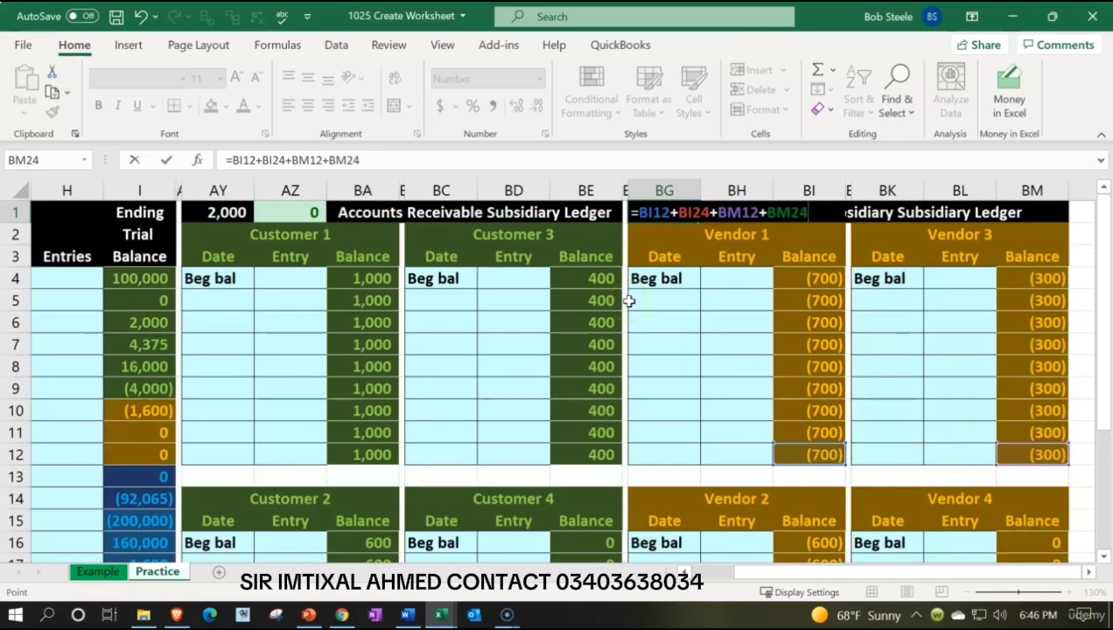
pyautogui.press('Return')
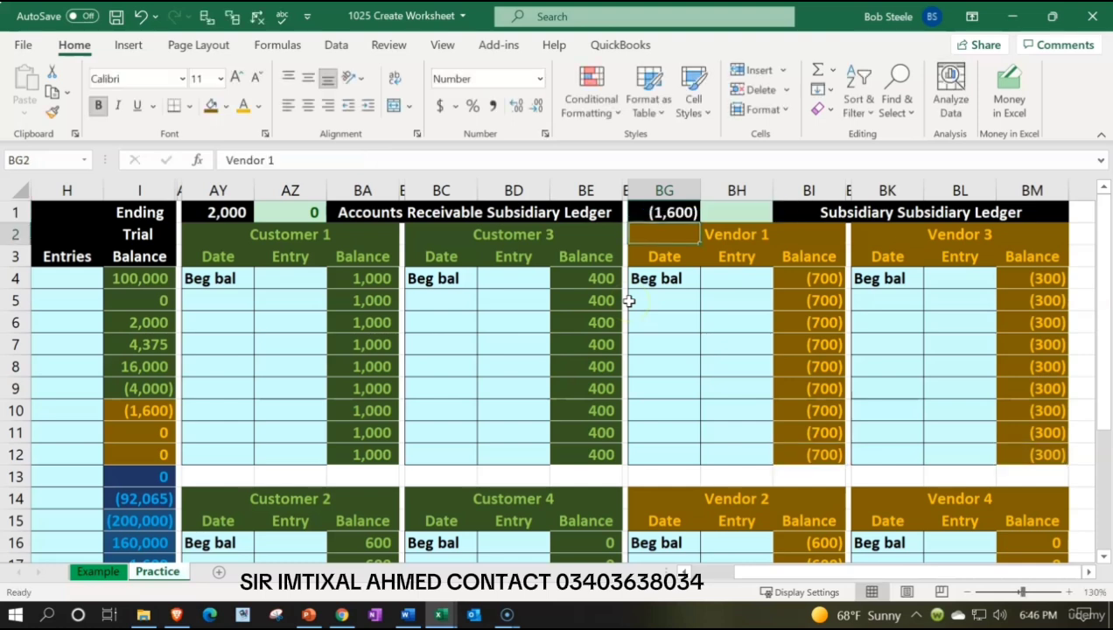
# Step: Add a check formula in BH1, =BG1-I10, comparing the vendor total with the trial balance's accounts payable
pyautogui.click(655, 211)
pyautogui.click(140, 416)
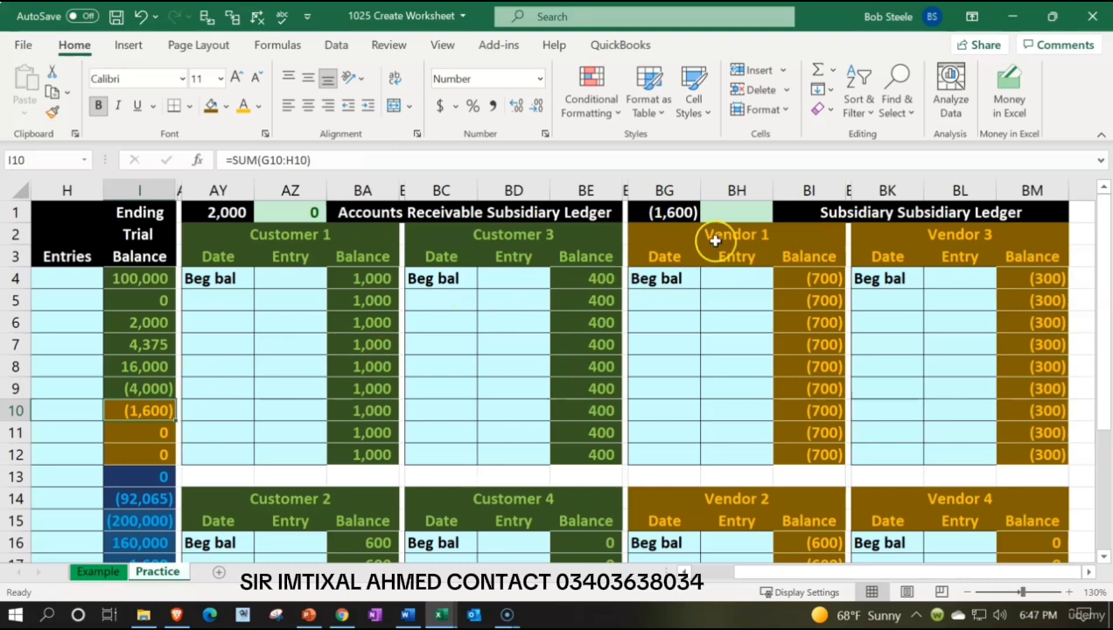
pyautogui.click(724, 208)
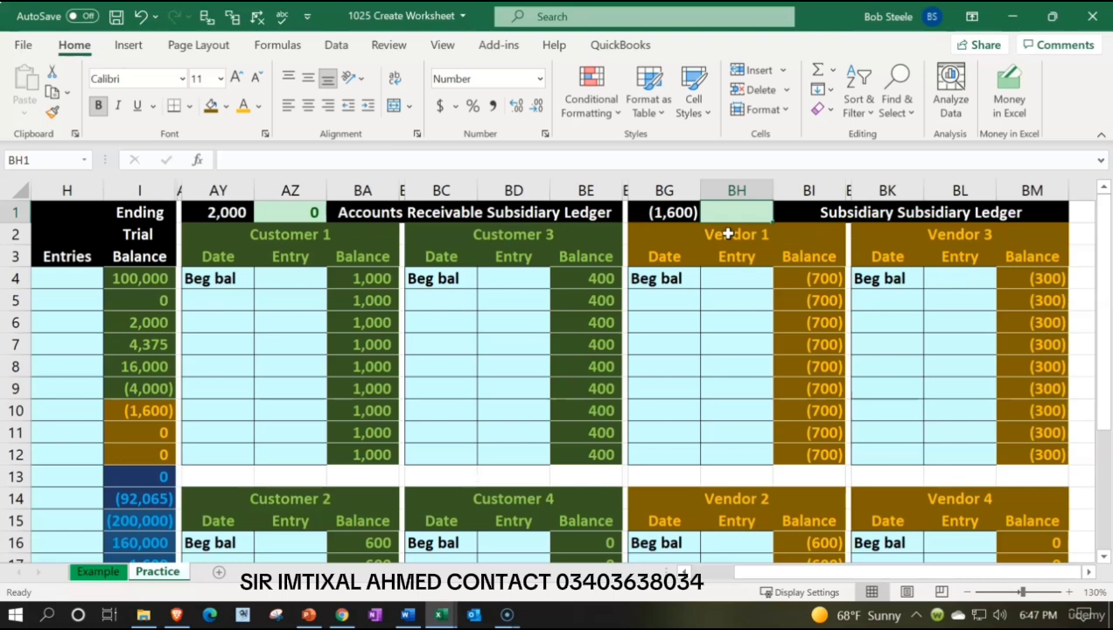
pyautogui.click(310, 212)
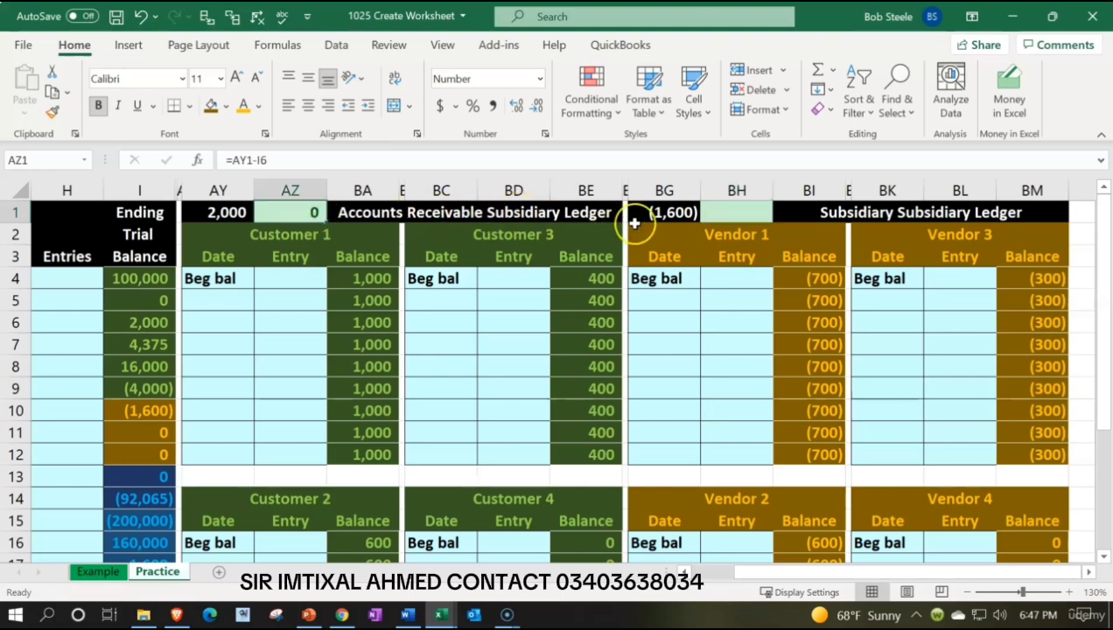
pyautogui.click(735, 214)
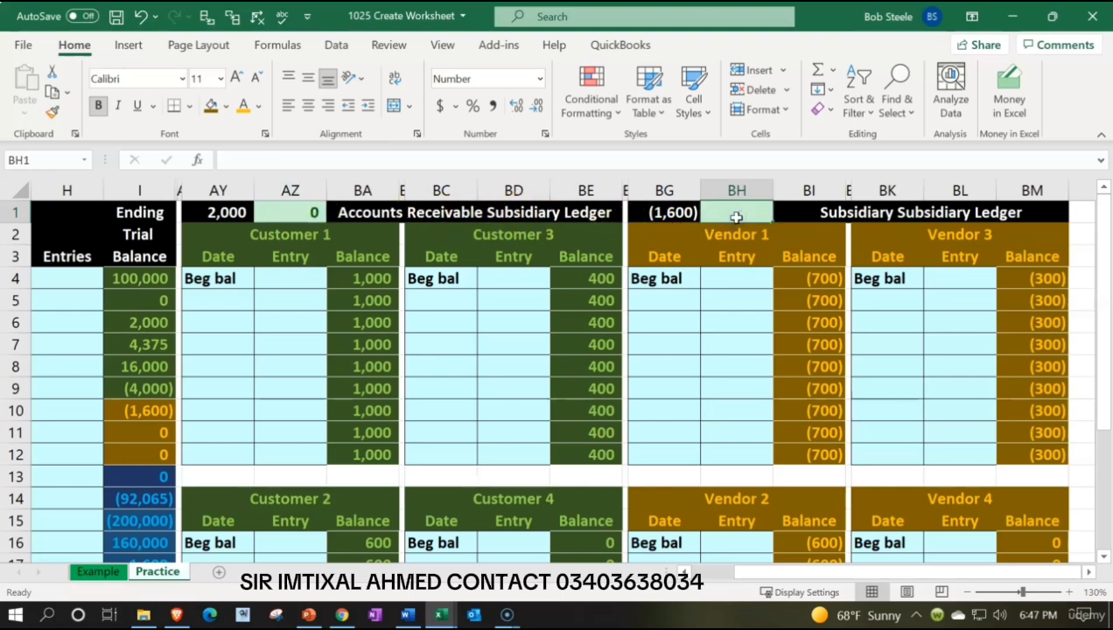
pyautogui.write('=')
pyautogui.press('Left')
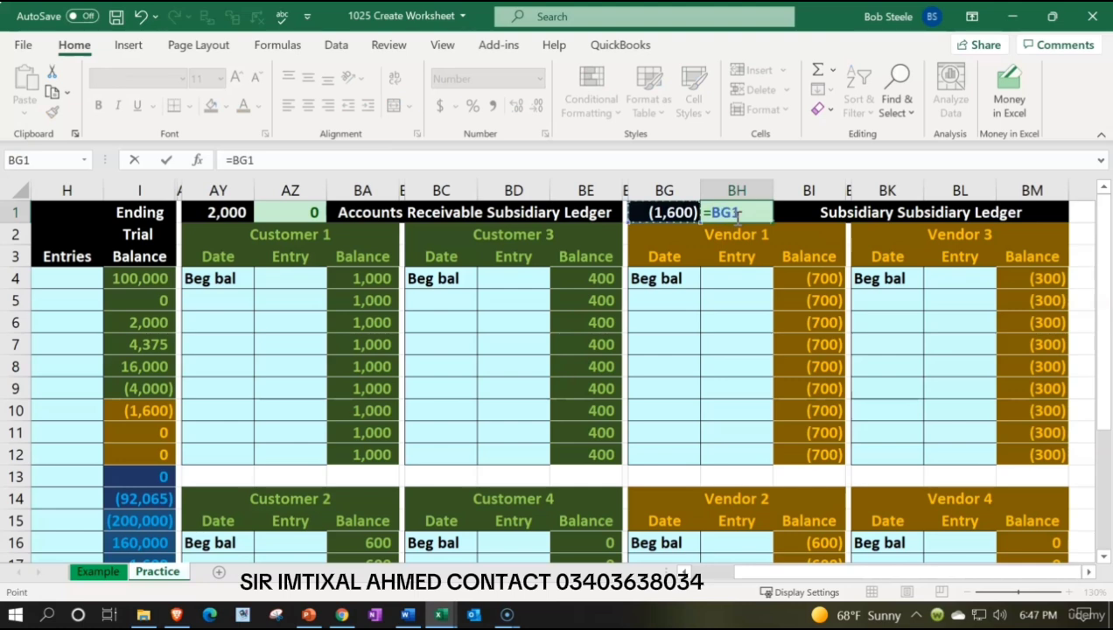
pyautogui.write('-')
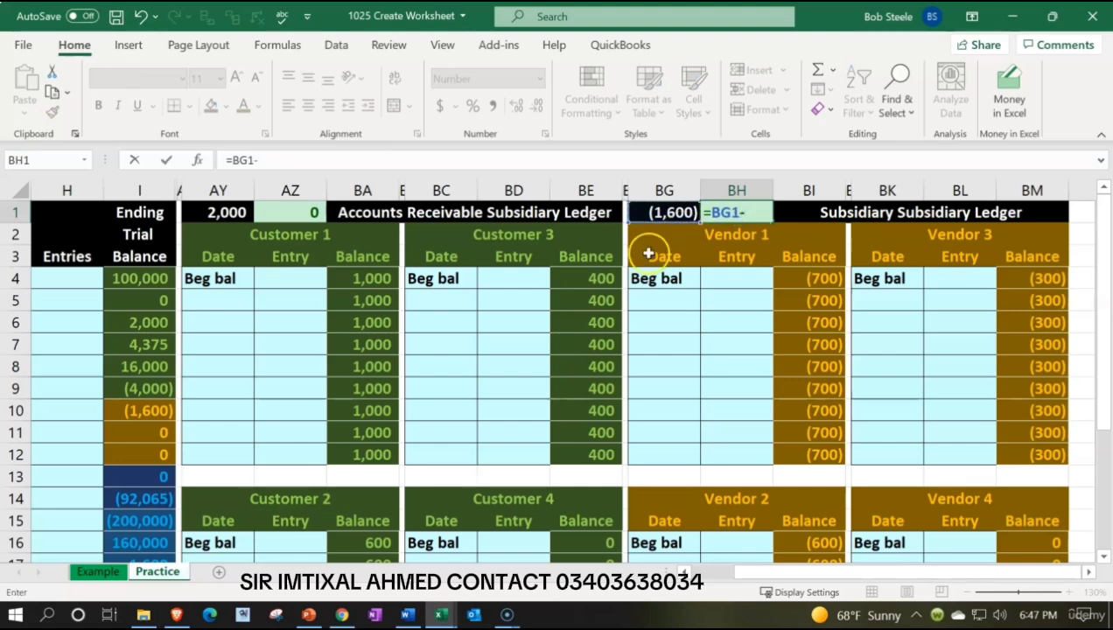
pyautogui.click(131, 407)
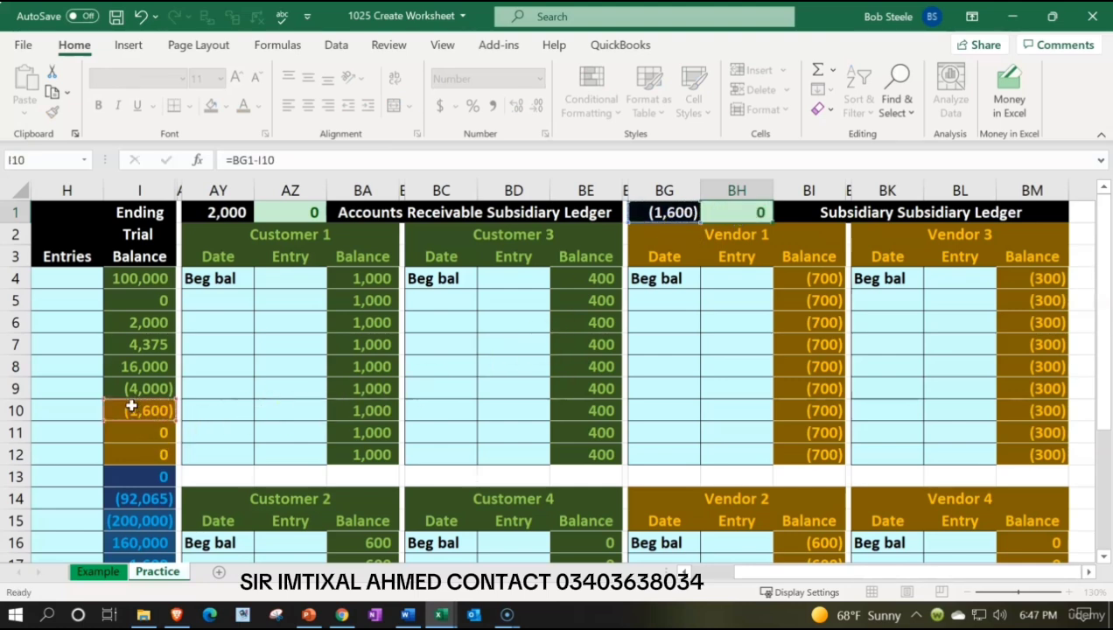
pyautogui.press('Return')
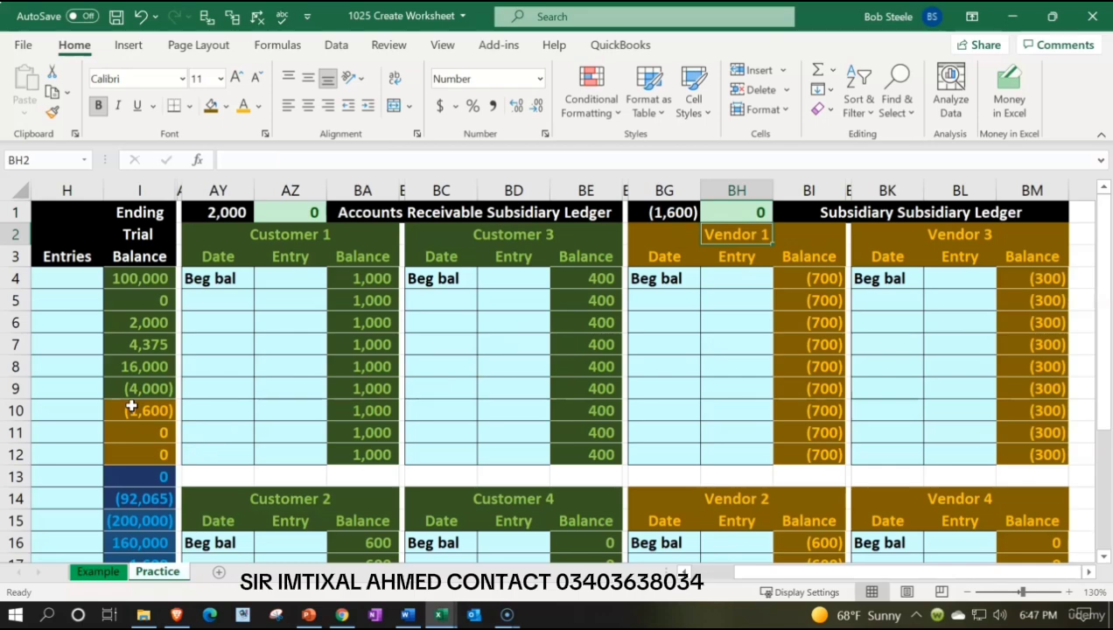
# Step: Review the accounts payable row of the trial balance alongside the subsidiary ledgers
pyautogui.click(132, 407)
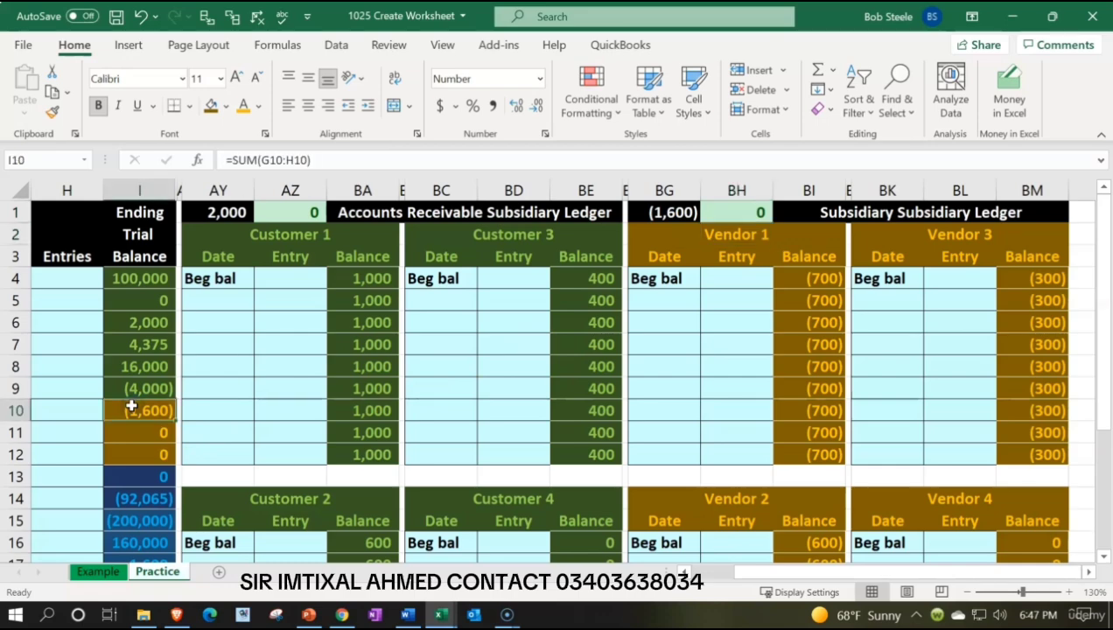
pyautogui.press('Left')
pyautogui.press('Left')
pyautogui.press('Left')
pyautogui.press('Left')
pyautogui.press('Left')
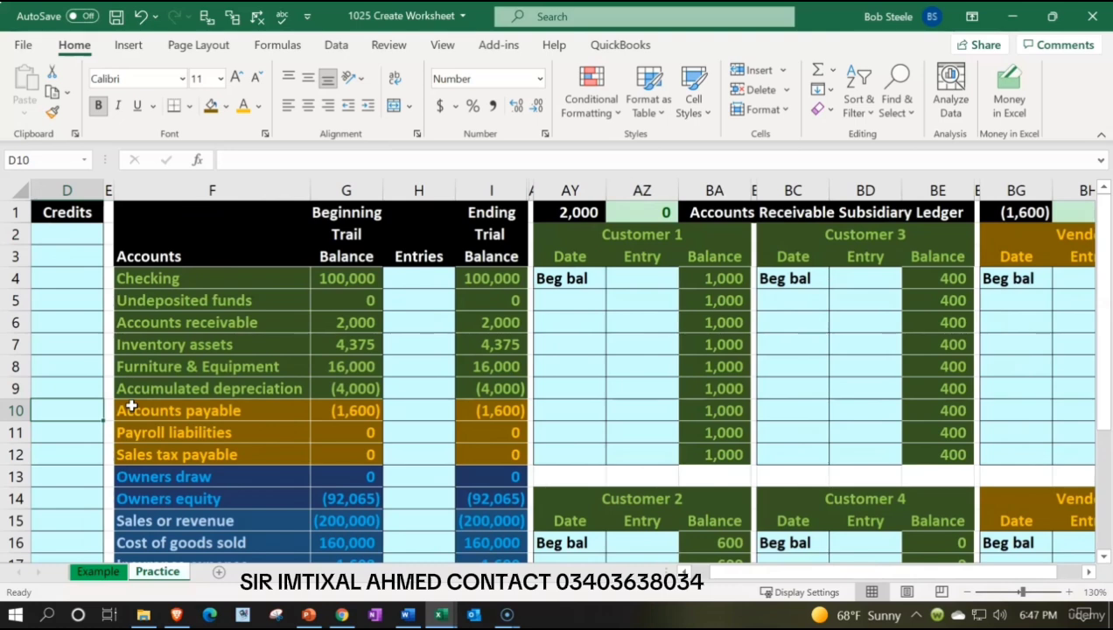
pyautogui.press('Right')
pyautogui.press('Right')
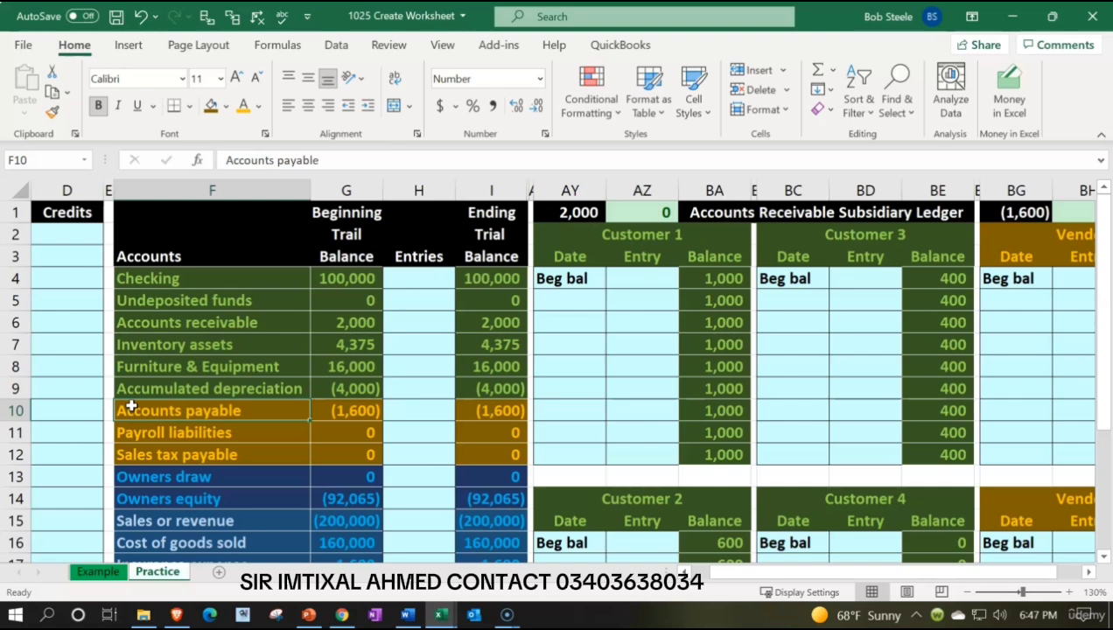
pyautogui.press('Right')
pyautogui.press('Right')
pyautogui.press('Right')
pyautogui.press('Right')
pyautogui.press('Right')
pyautogui.press('Right')
pyautogui.press('Right')
pyautogui.press('Right')
pyautogui.press('Right')
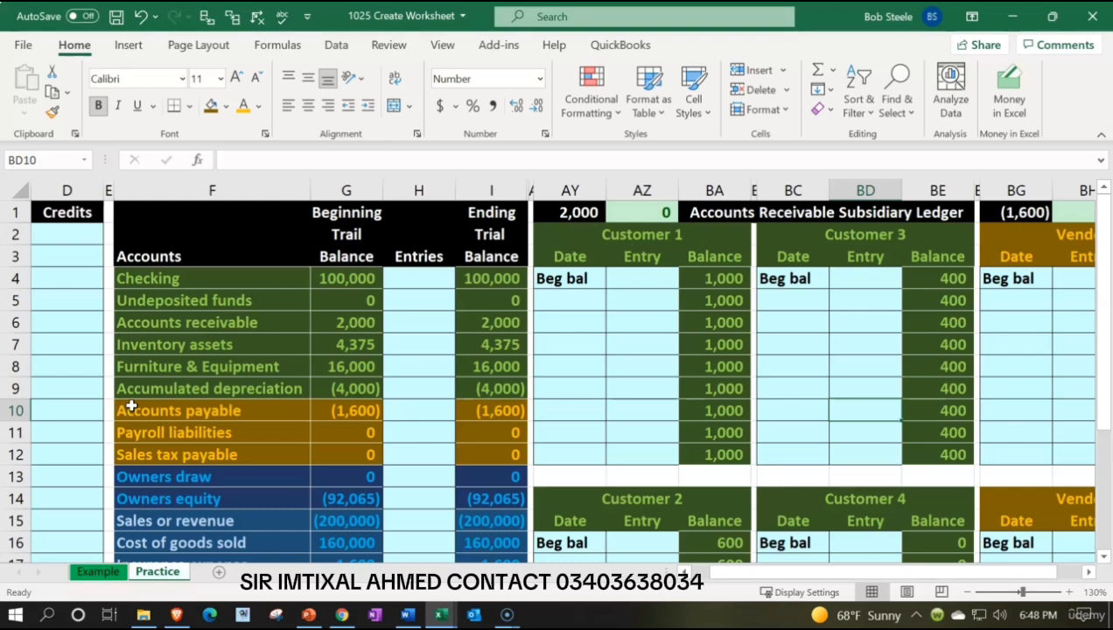
# Step: Unhide the general ledger columns between I and AY
pyautogui.click(491, 191)
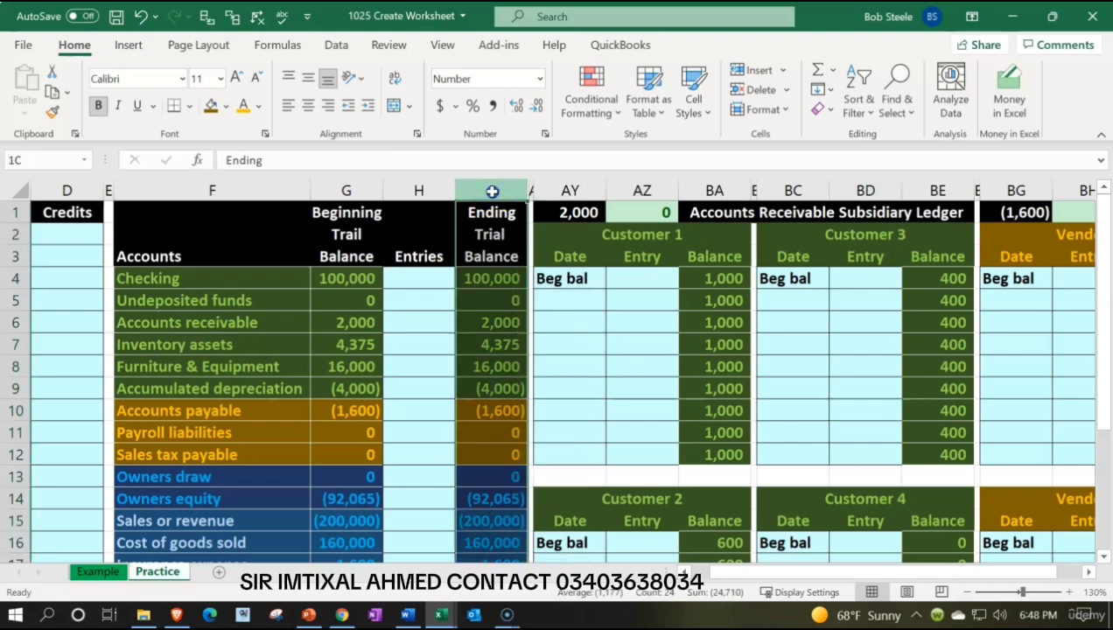
pyautogui.moveTo(492, 191); pyautogui.dragTo(545, 187)
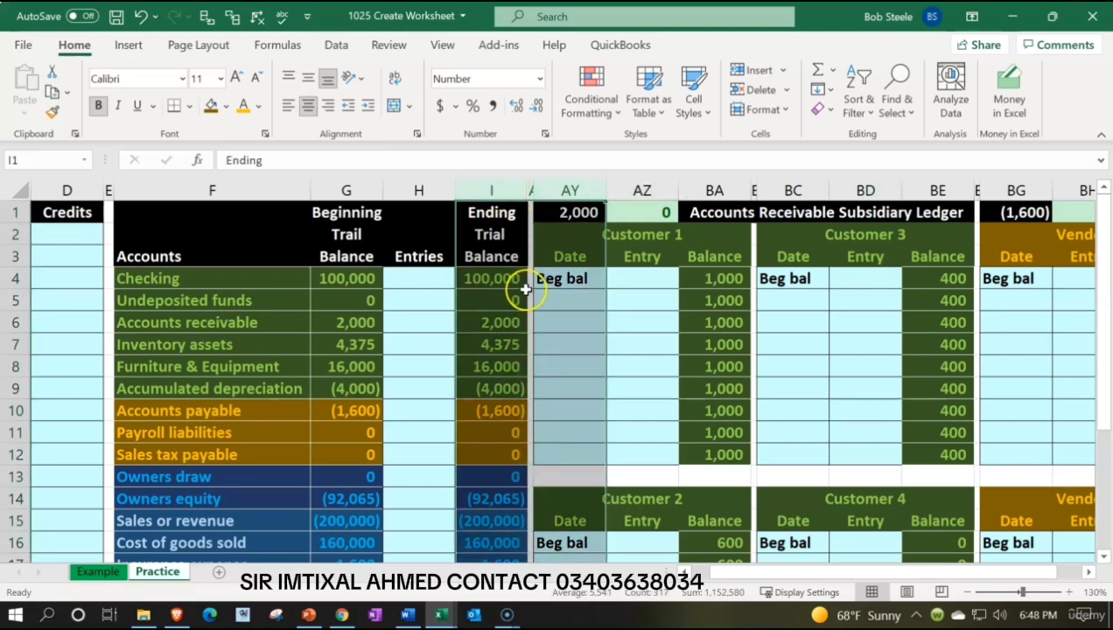
pyautogui.rightClick(512, 330)
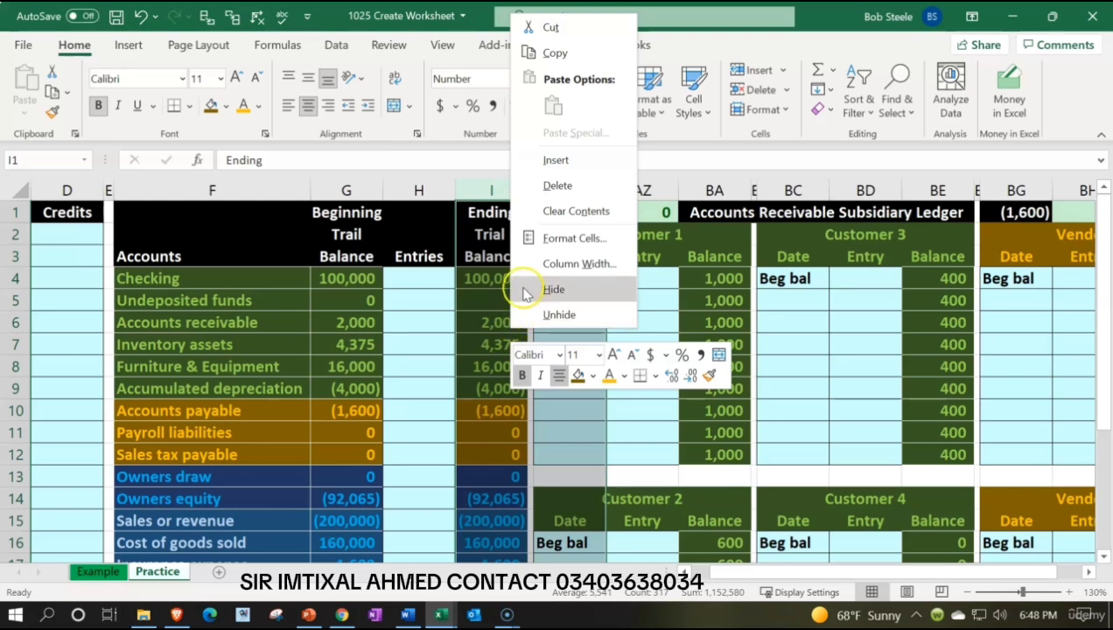
pyautogui.click(574, 314)
pyautogui.click(569, 308)
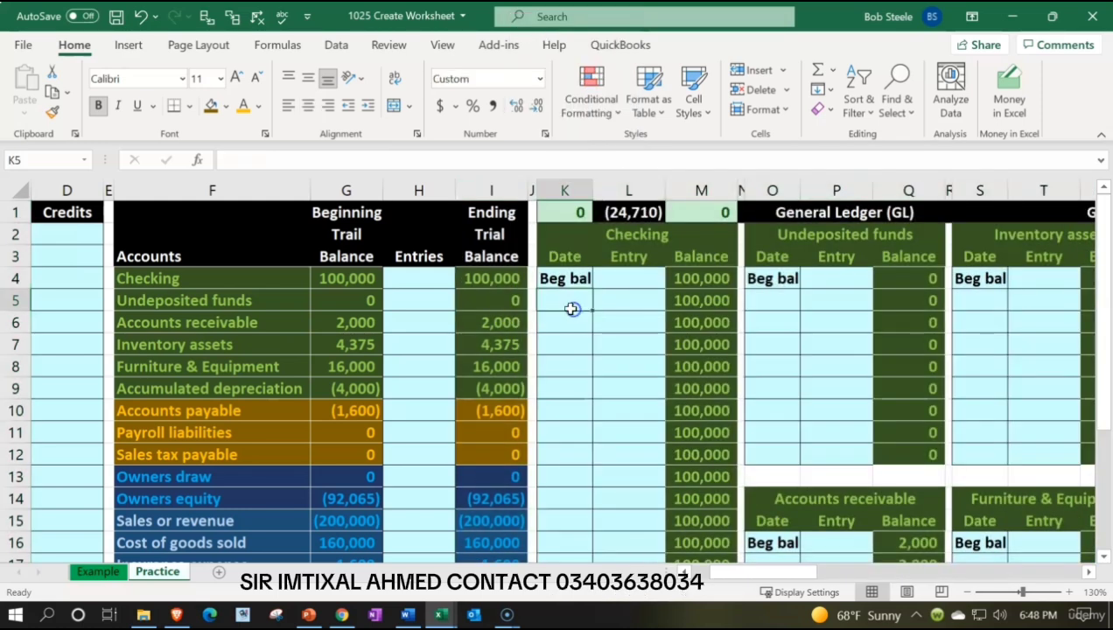
# Step: Return to the start of the worksheet and look over the journal entry area and the inventory assets row of the trial balance
pyautogui.press('Left')
pyautogui.press('Left')
pyautogui.press('Left')
pyautogui.press('Left')
pyautogui.press('Left')
pyautogui.press('Left')
pyautogui.press('Left')
pyautogui.press('Left')
pyautogui.press('Left')
pyautogui.press('Left')
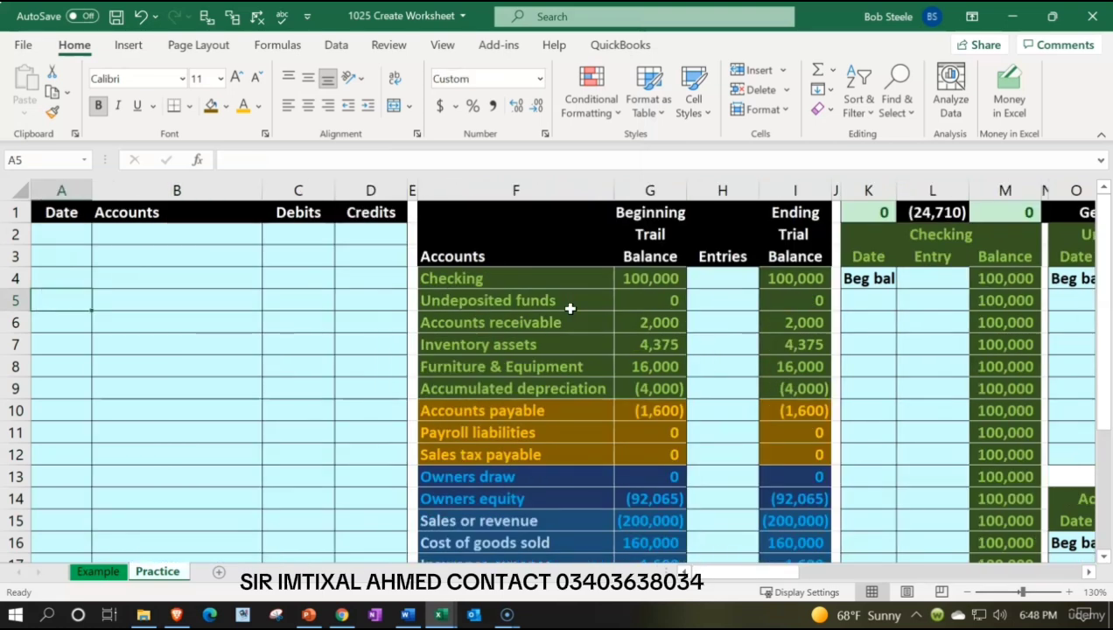
pyautogui.click(341, 417)
pyautogui.click(459, 346)
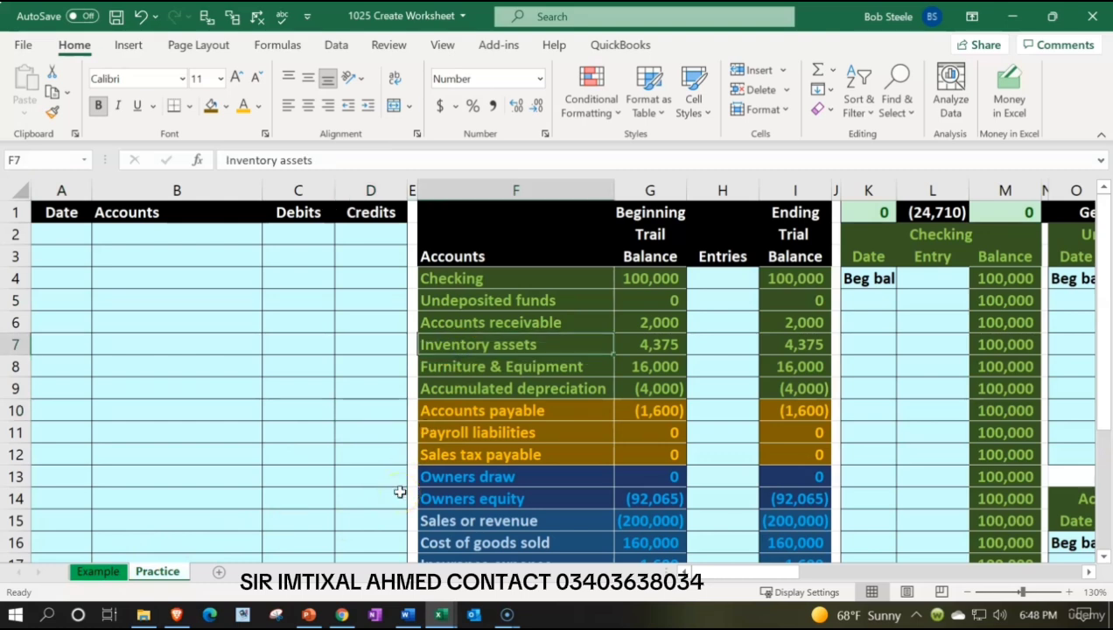
pyautogui.press('Right')
pyautogui.press('Right')
pyautogui.press('Right')
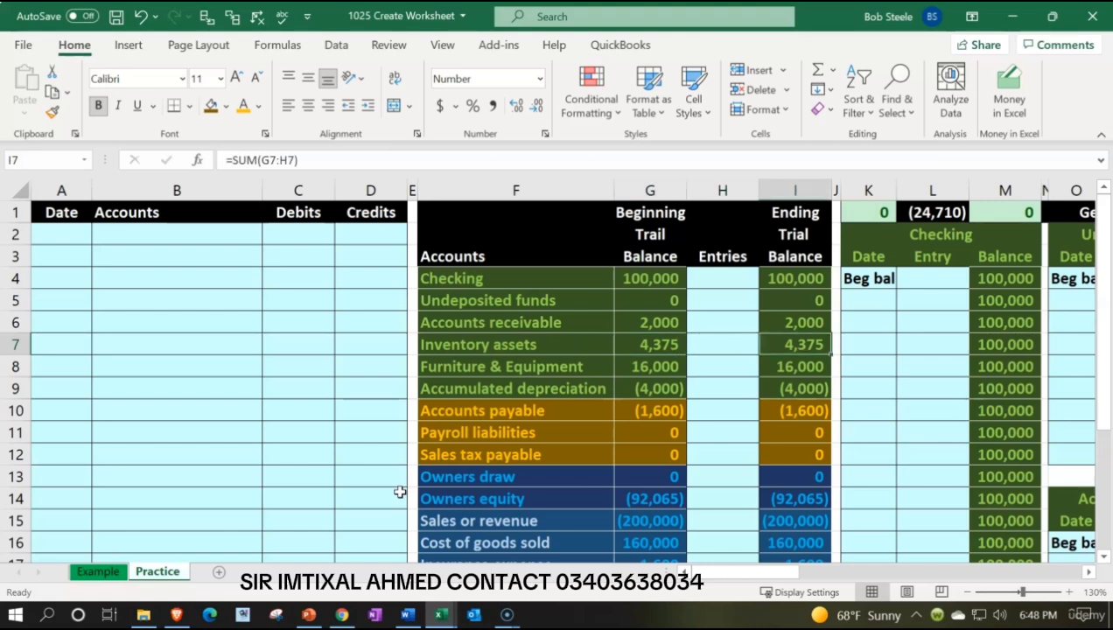